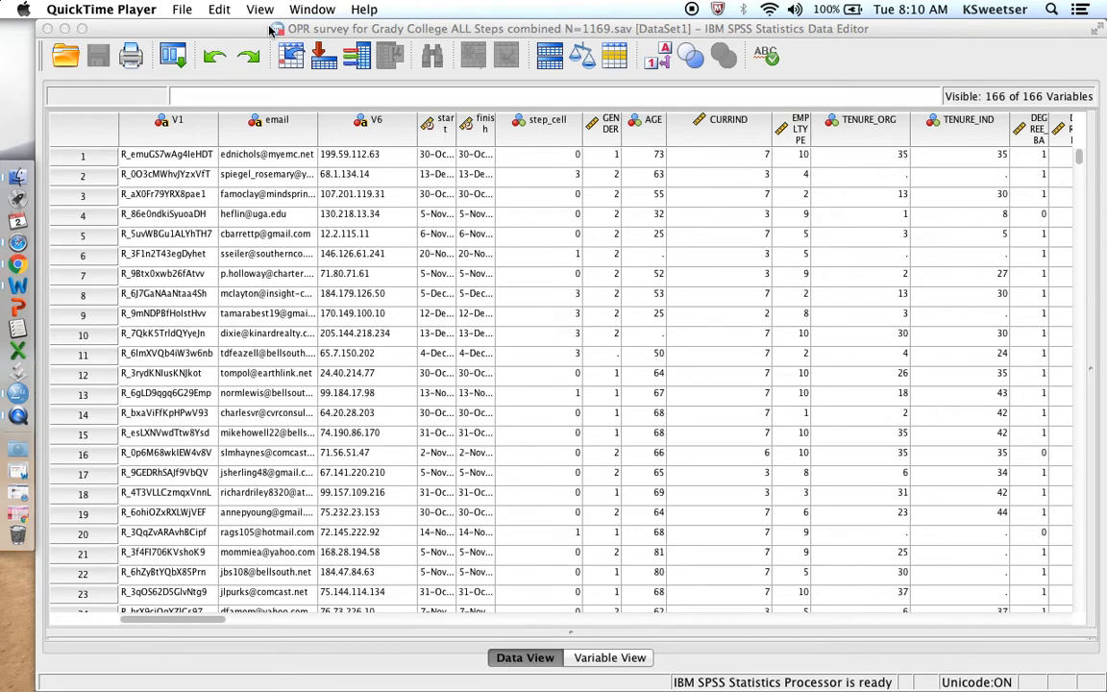
Step: Run a Frequencies analysis on the GENDER variable with frequency tables displayed
left_click(271, 29)
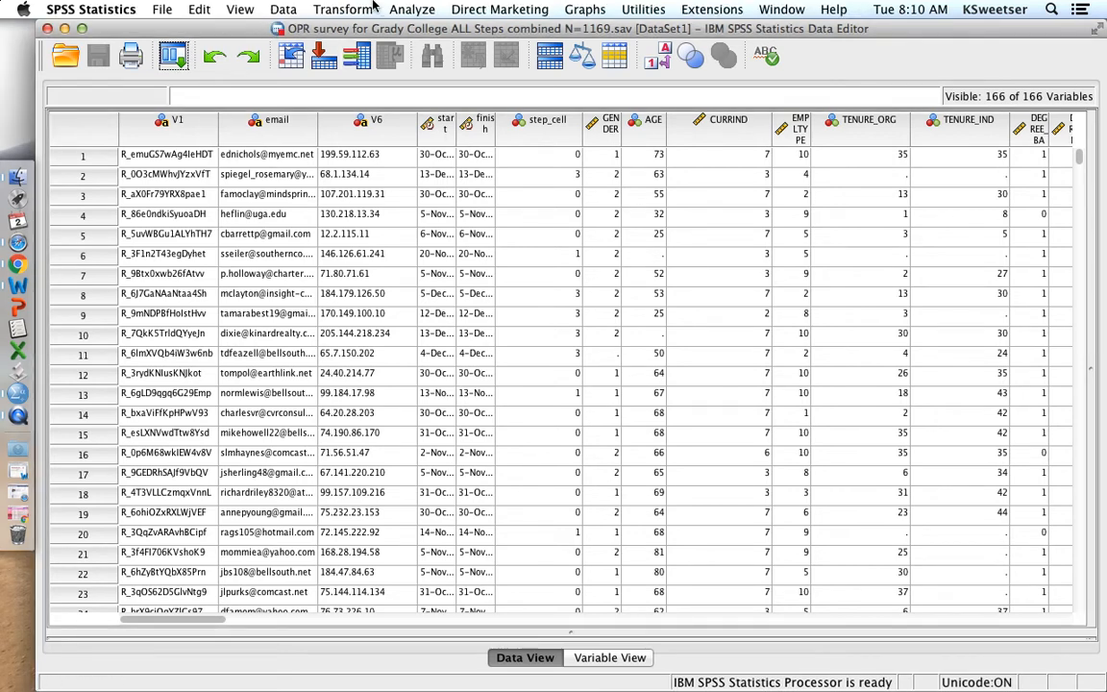
left_click(410, 10)
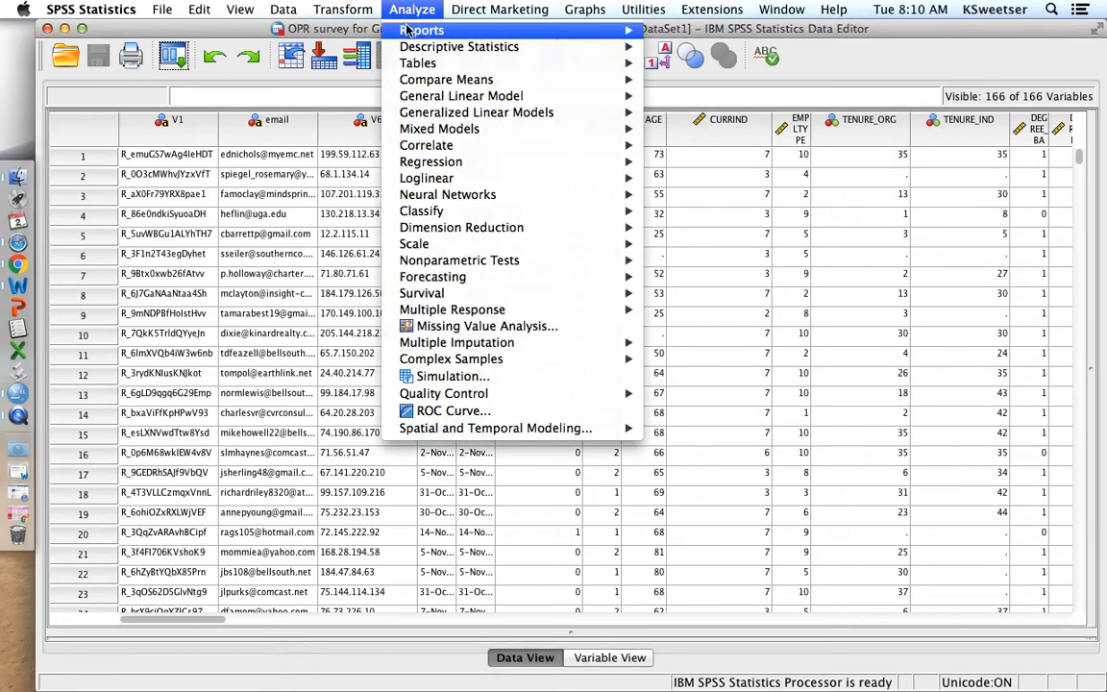
mouse_move(582, 48)
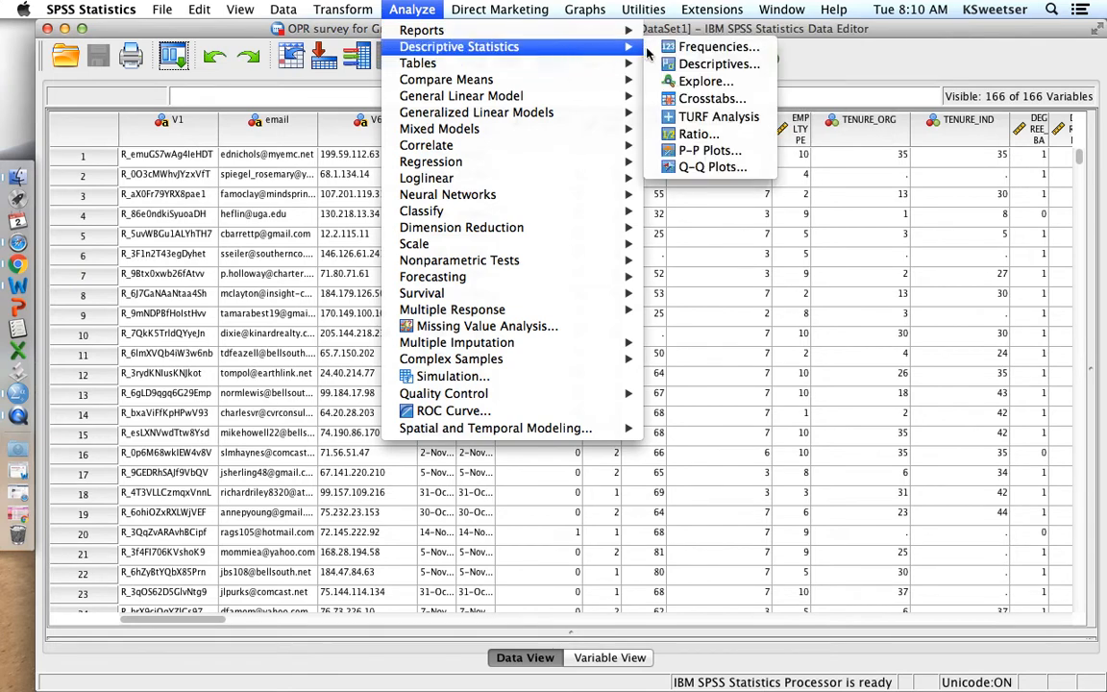
left_click(662, 50)
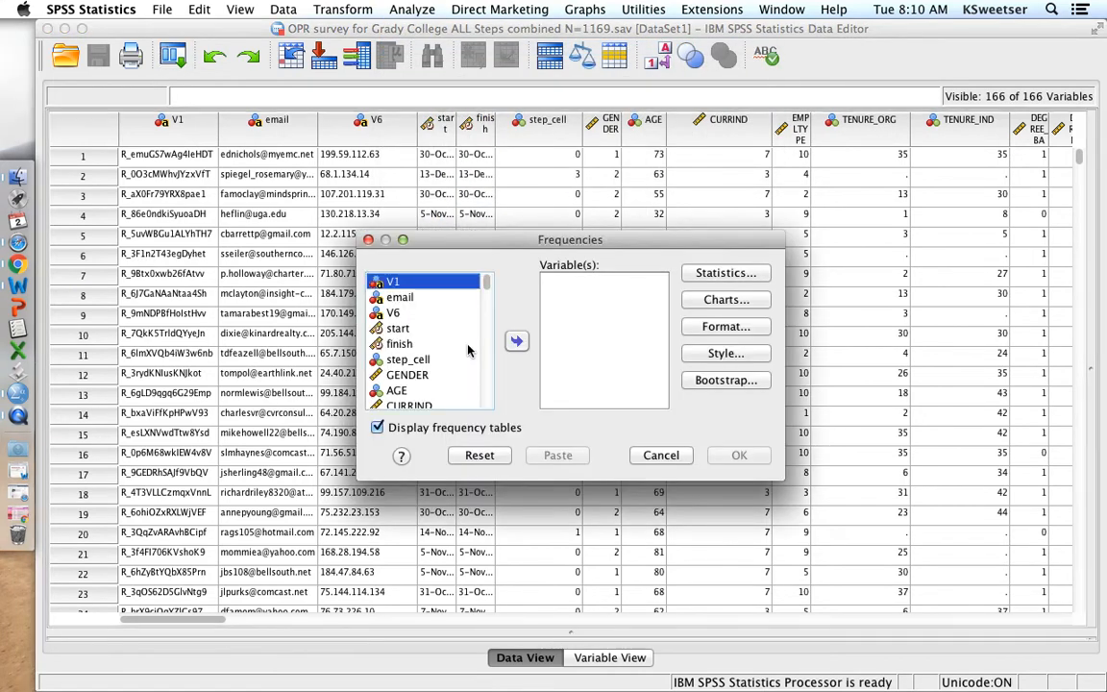
scroll(449, 368, "down", 10)
scroll(451, 365, "down", 5)
scroll(453, 363, "up", 20)
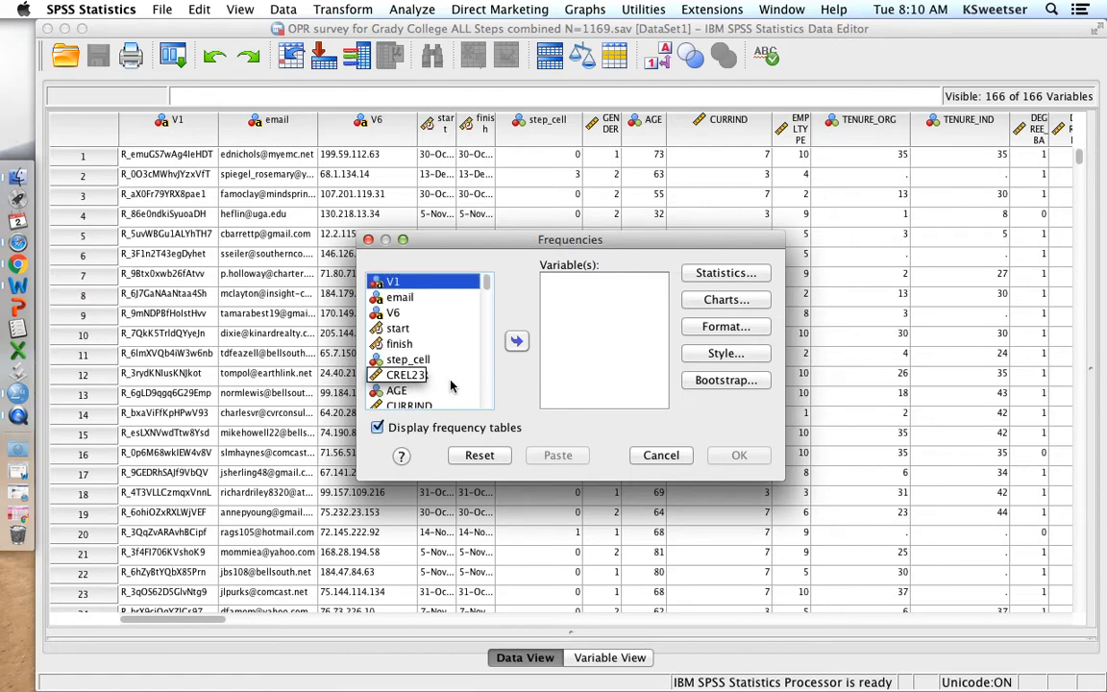
scroll(457, 327, "down", 2)
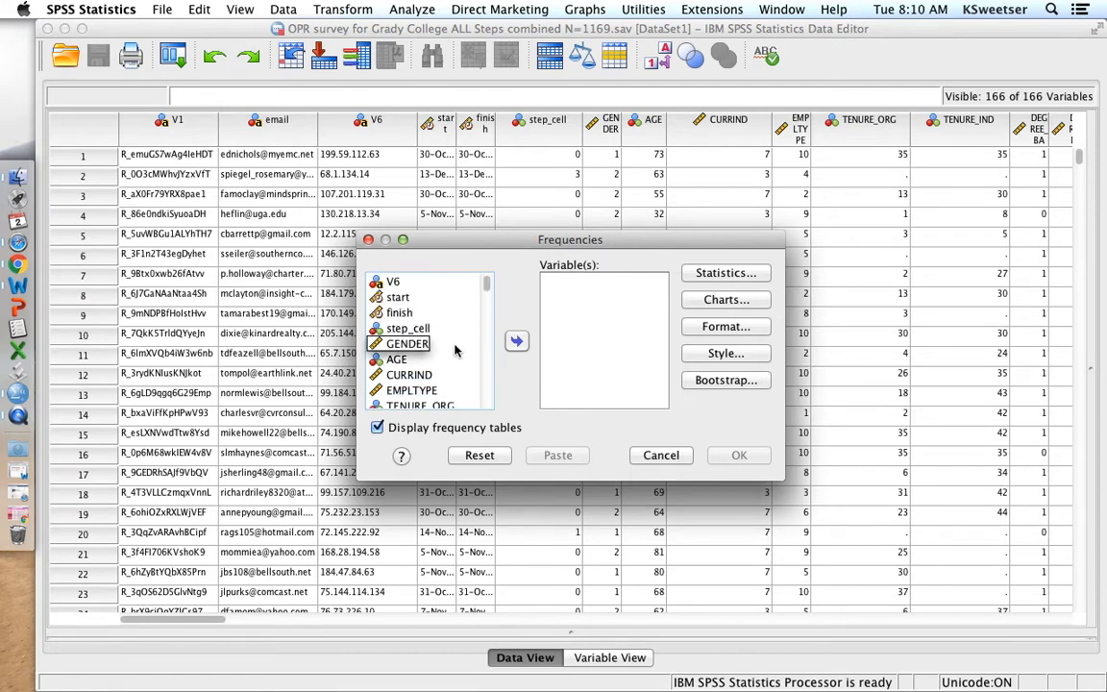
double_click(459, 346)
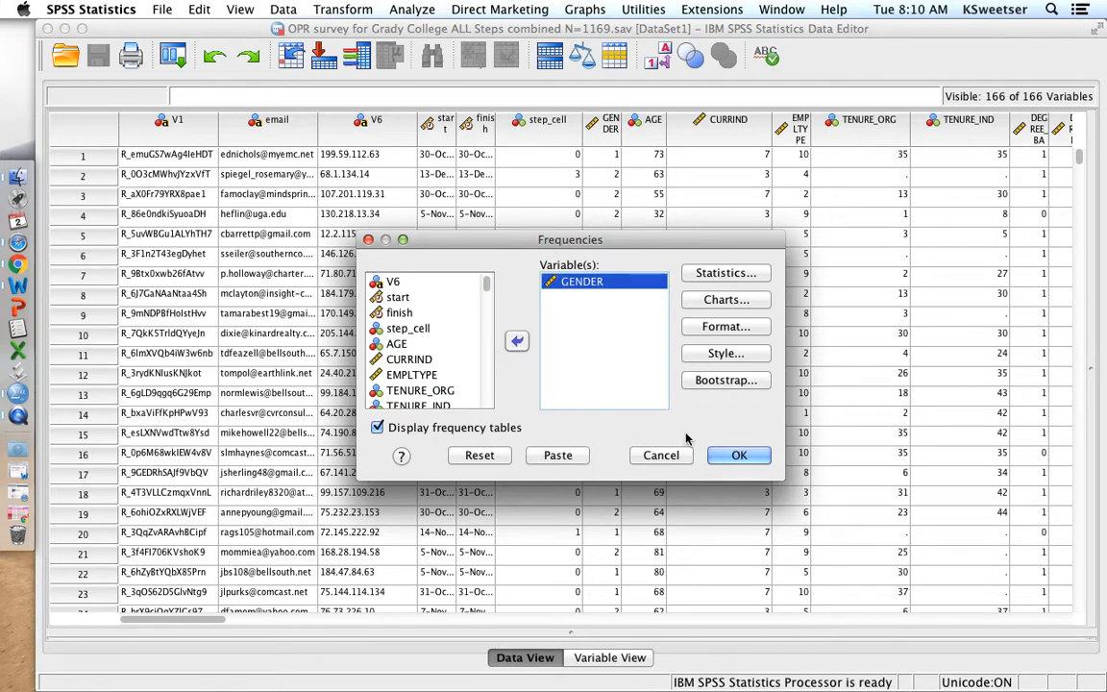
left_click(736, 457)
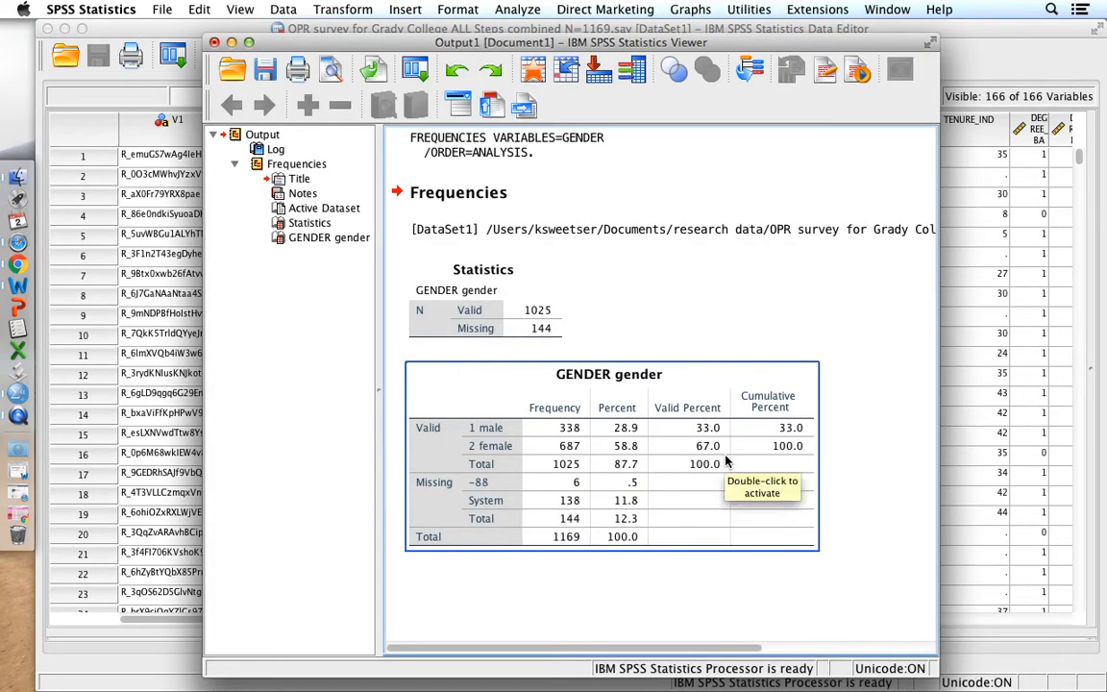
Step: Examine the GENDER frequency table, comparing the frequencies, percents and valid percents for males, females and missing cases
left_click(832, 435)
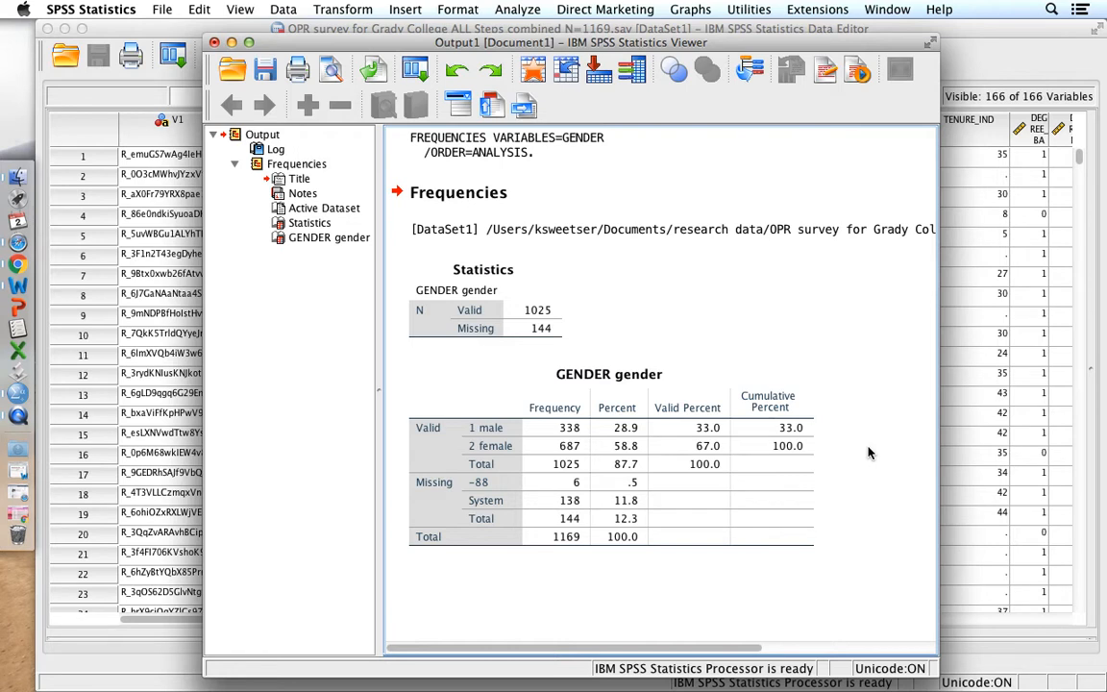
left_click(562, 451)
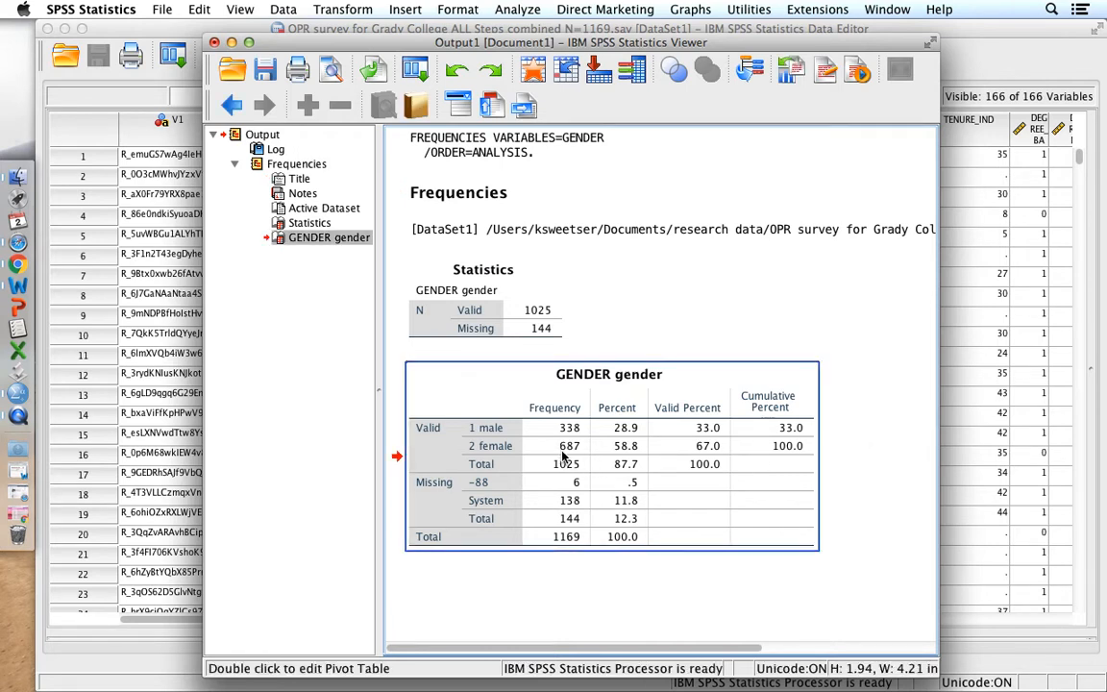
double_click(571, 449)
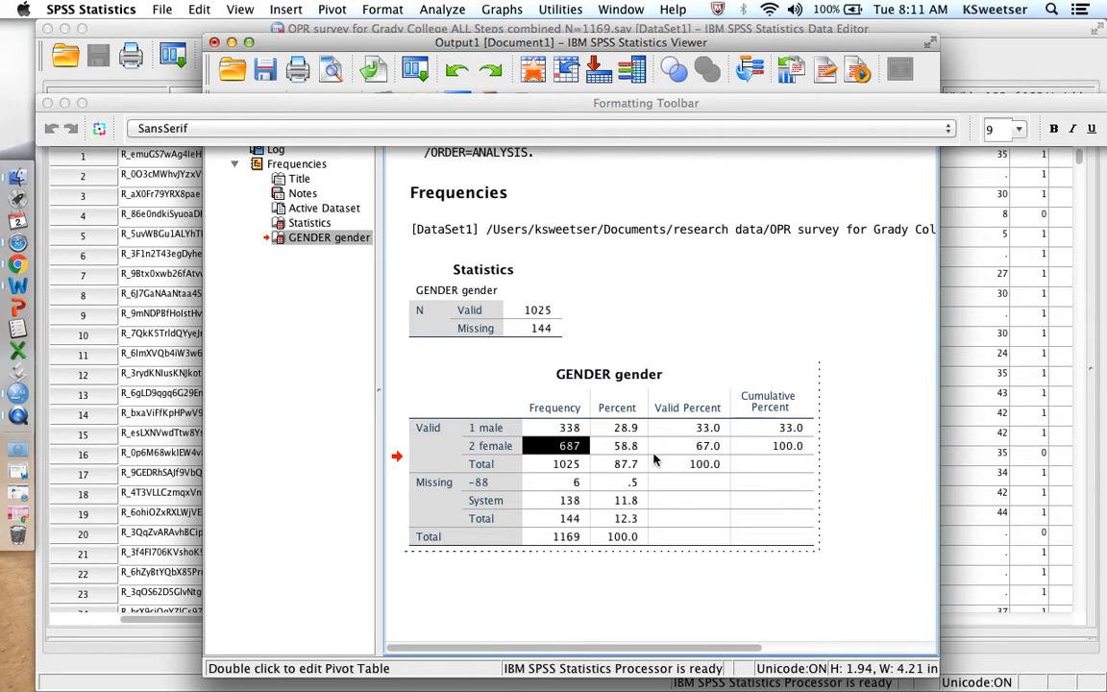
left_click(857, 379)
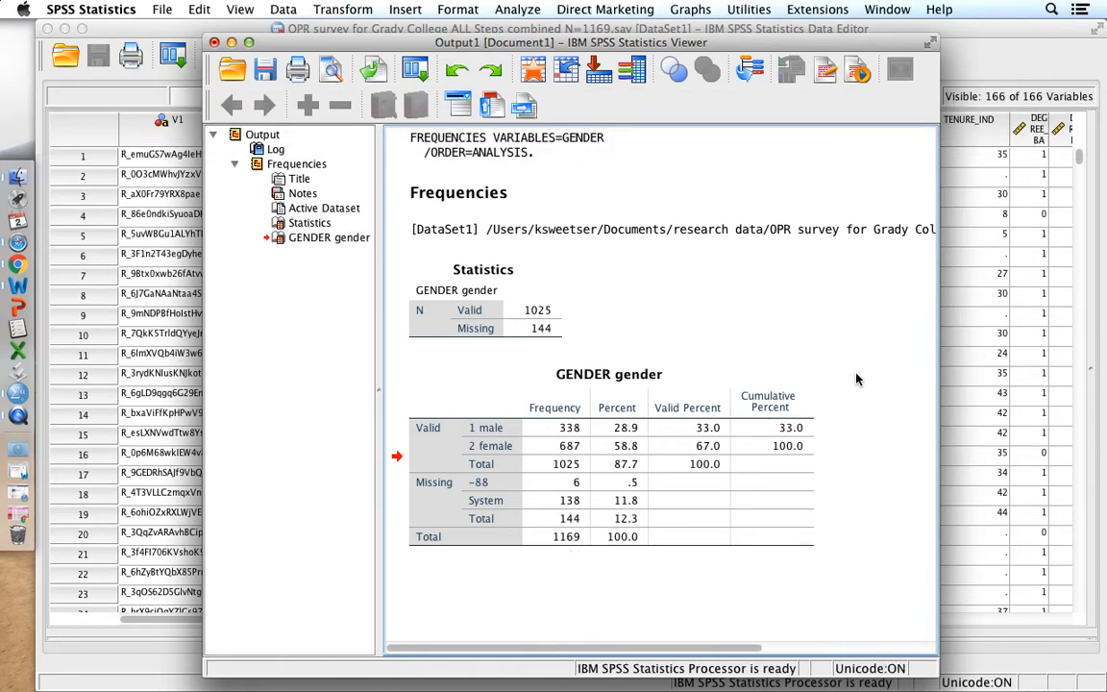
left_click(758, 481)
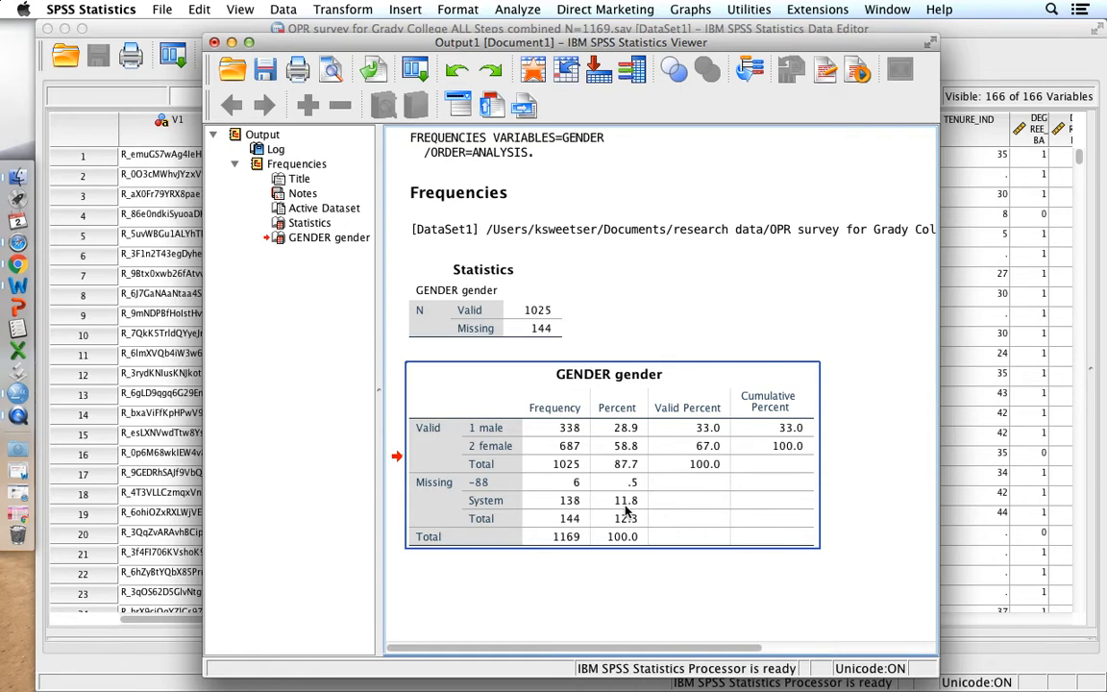
Step: Set up a new Frequencies analysis, replacing GENDER with AGE as the analysed variable
left_click(517, 9)
mouse_move(513, 48)
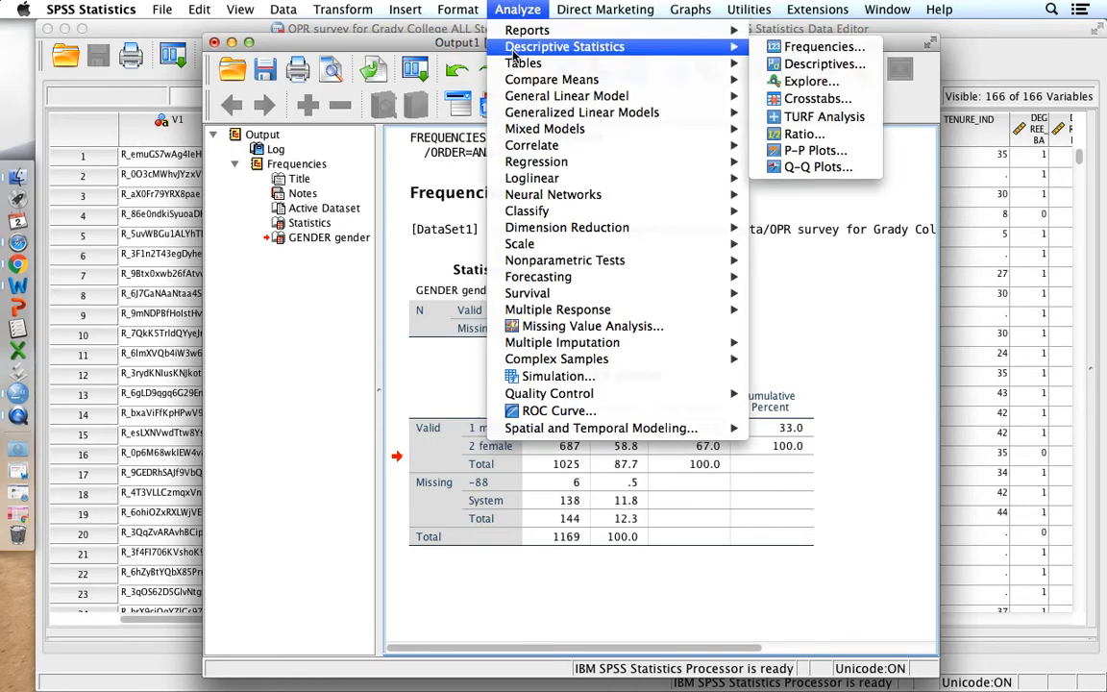
left_click(797, 47)
left_click(581, 280)
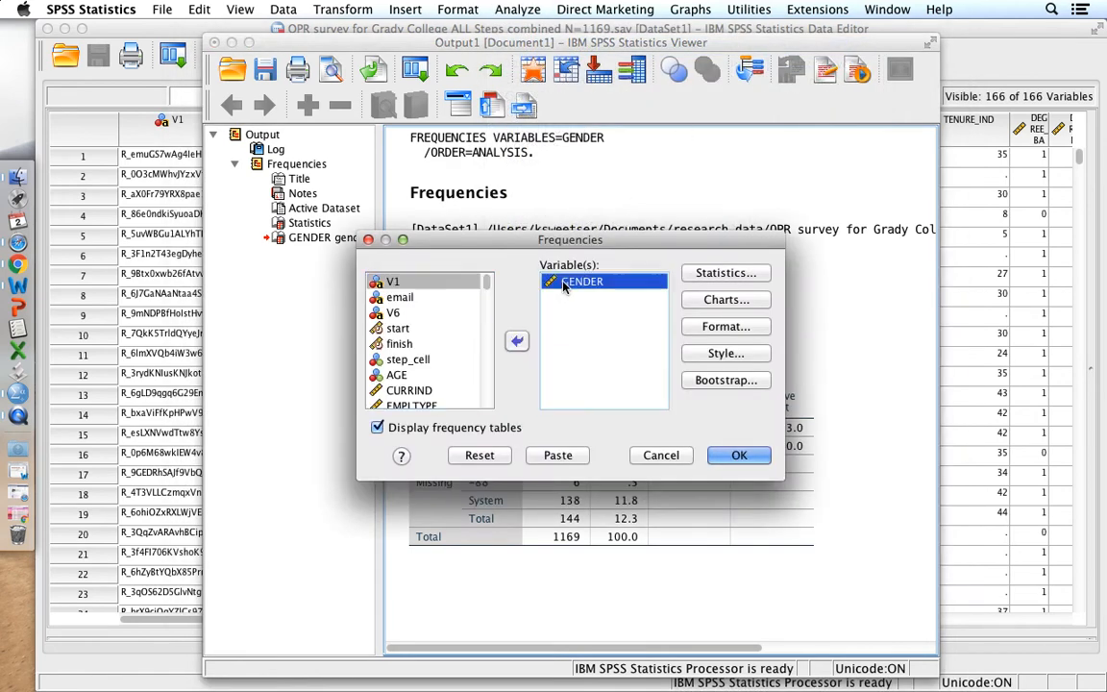
left_click(516, 343)
left_click(408, 390)
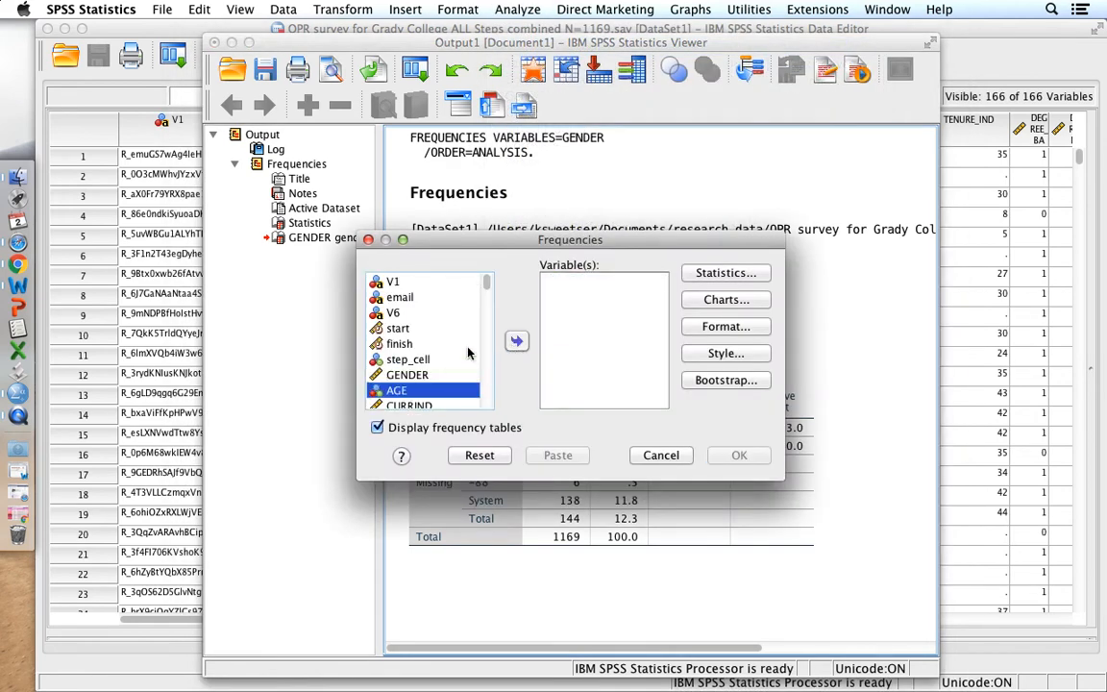
left_click(517, 342)
Step: Include the mean and standard deviation in the AGE frequencies and run the analysis
left_click(712, 276)
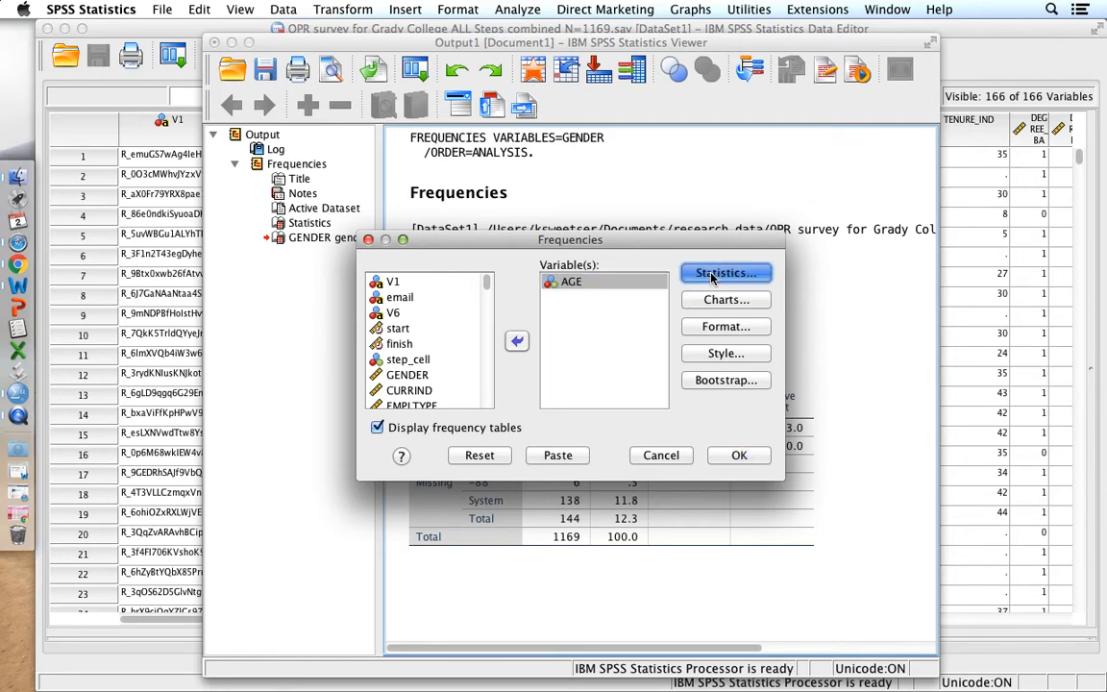
left_click(373, 429)
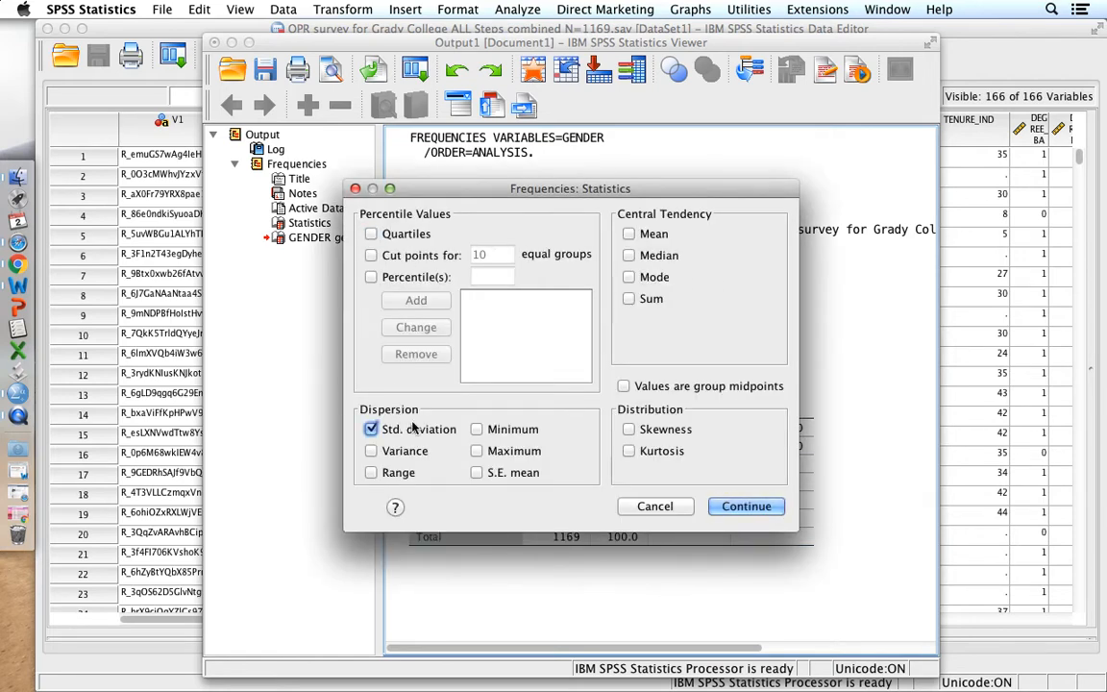
left_click(628, 233)
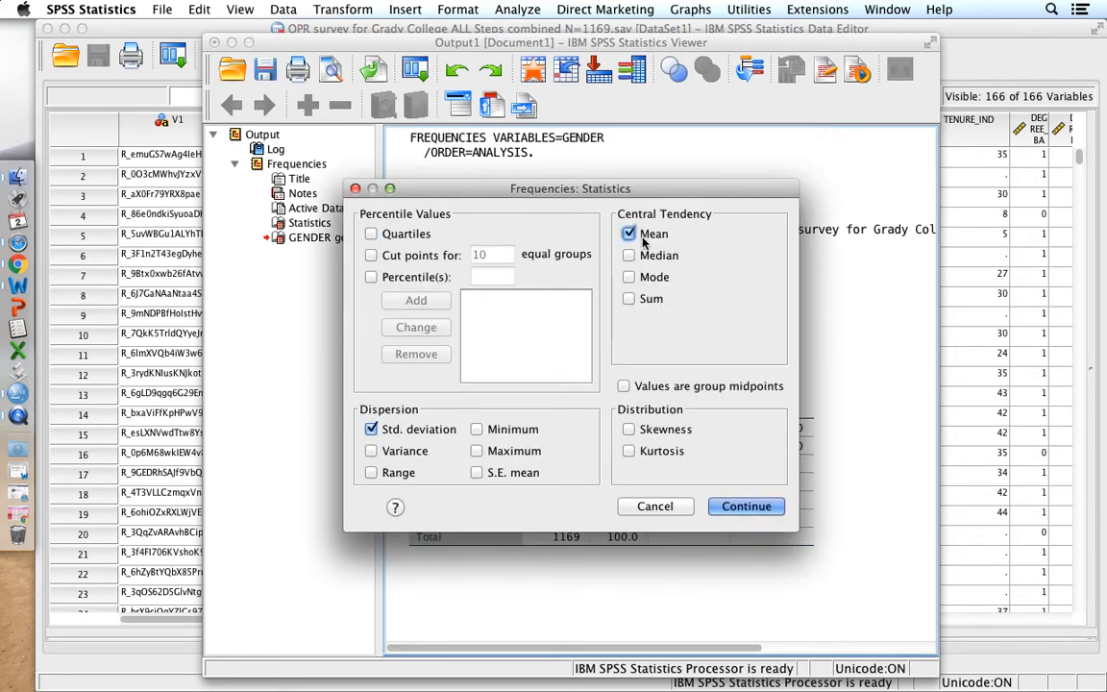
left_click(746, 506)
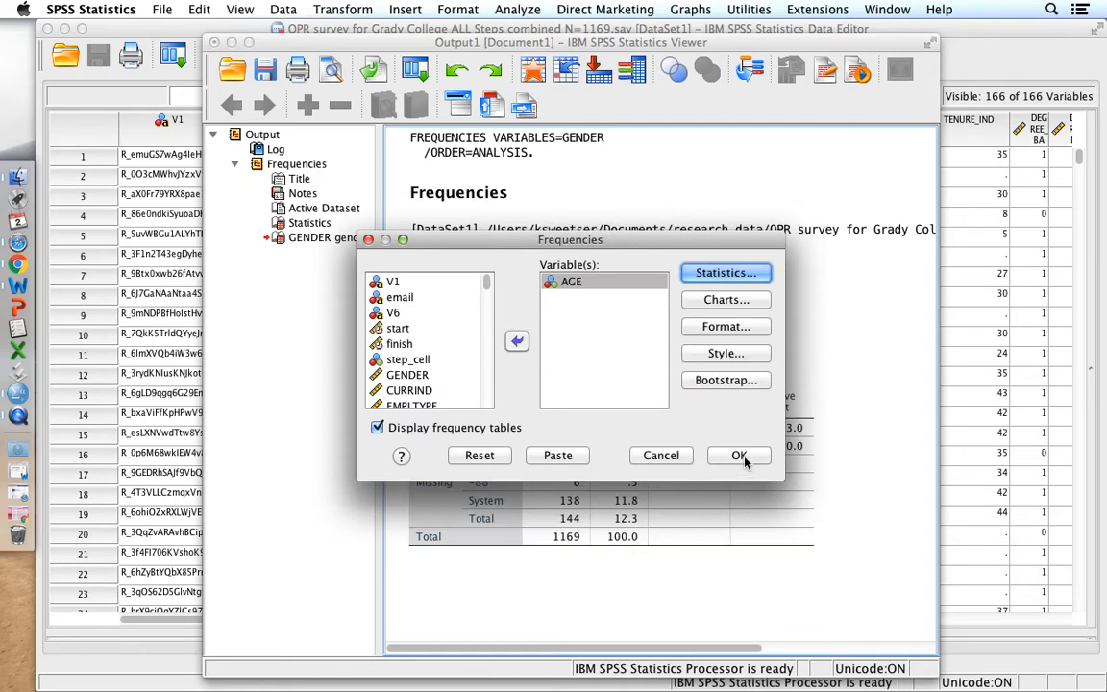
left_click(739, 455)
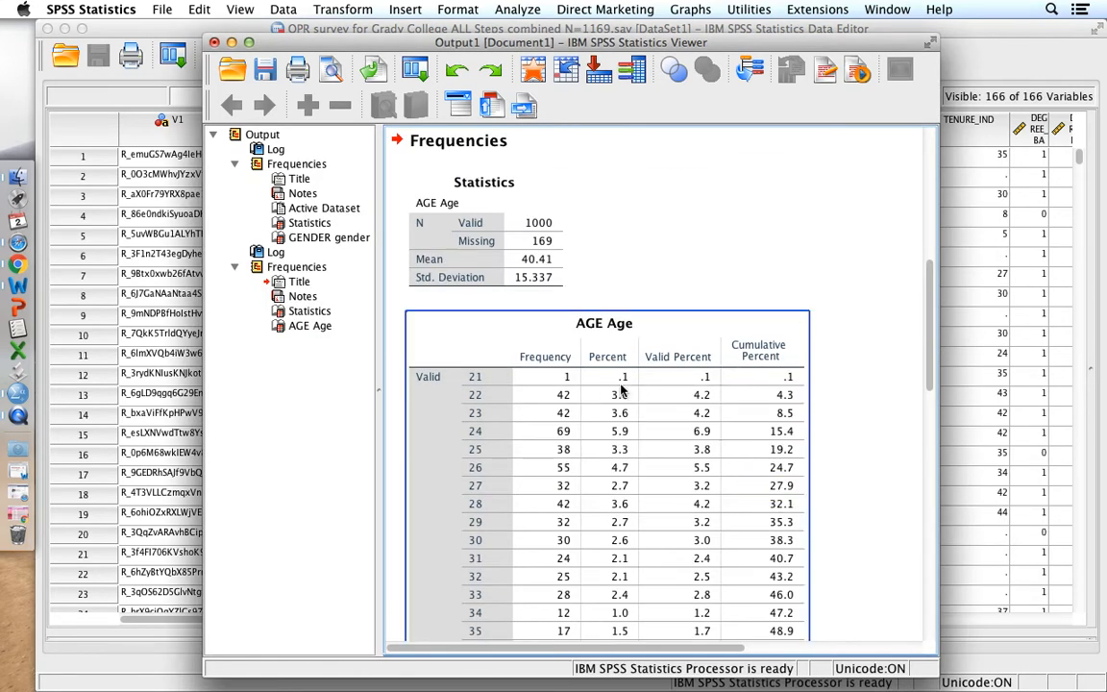
Step: Examine the AGE output, reading the valid and missing cases, mean and standard deviation in the Statistics table
scroll(542, 399, "down", 4)
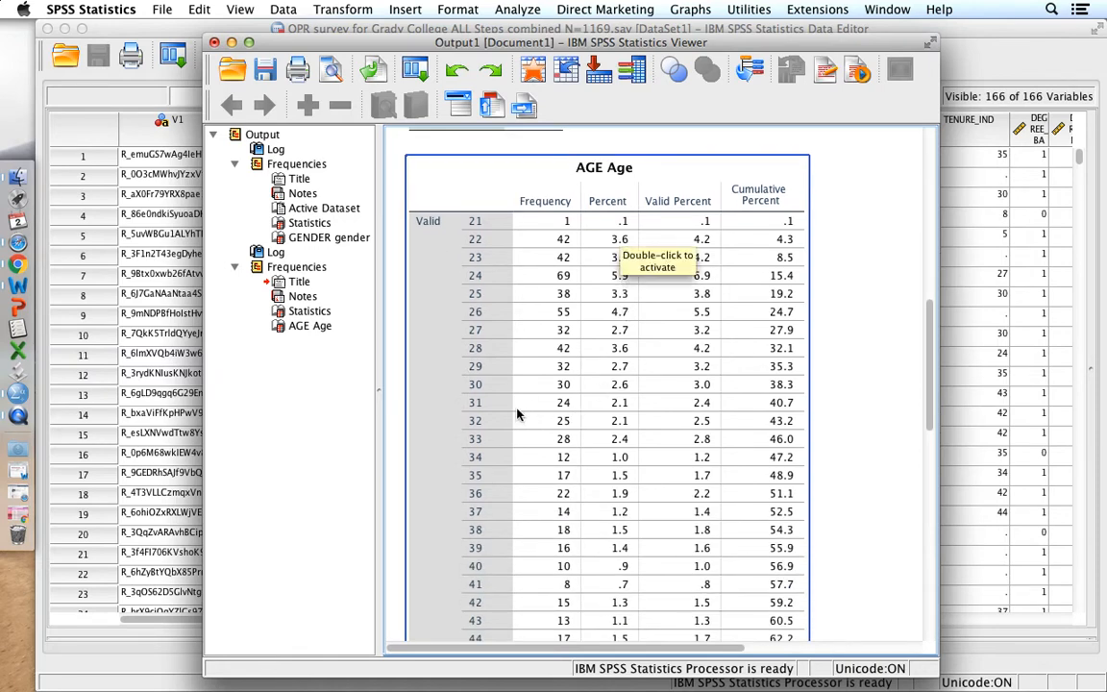
scroll(516, 413, "up", 10)
scroll(514, 410, "down", 5)
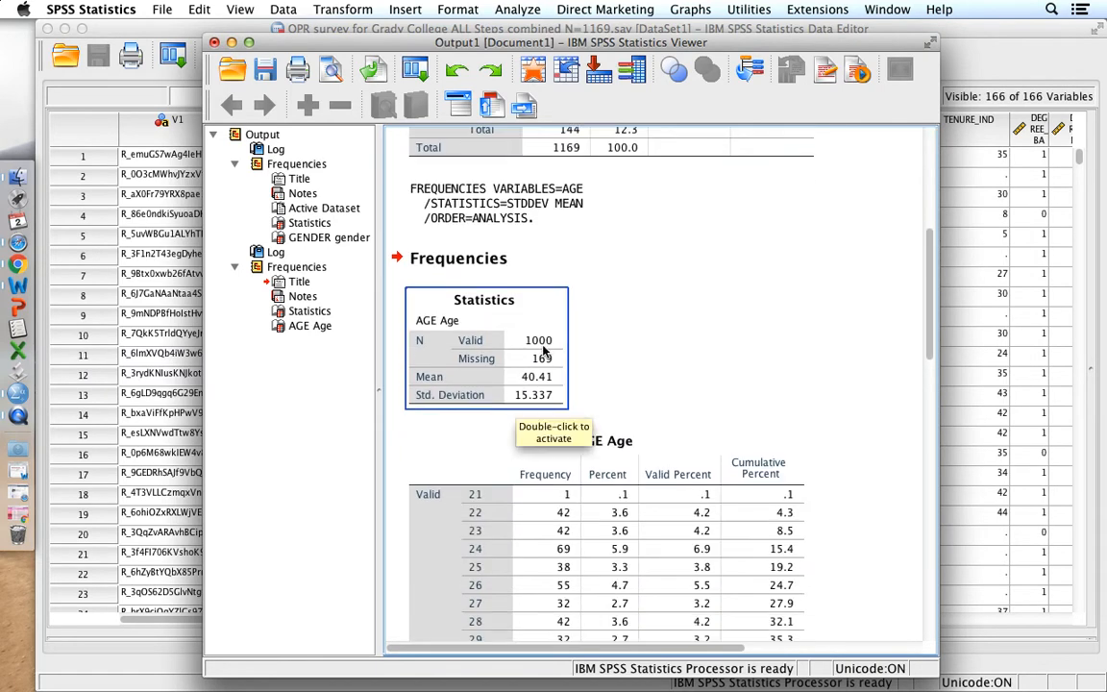
left_click(563, 373)
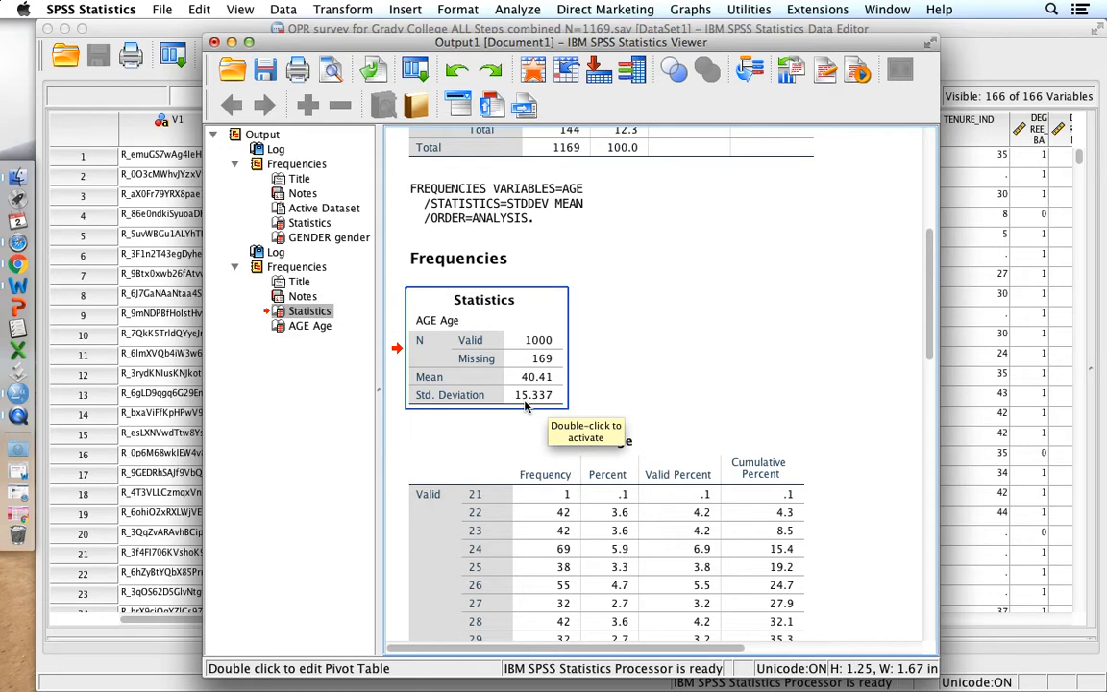
left_click(602, 401)
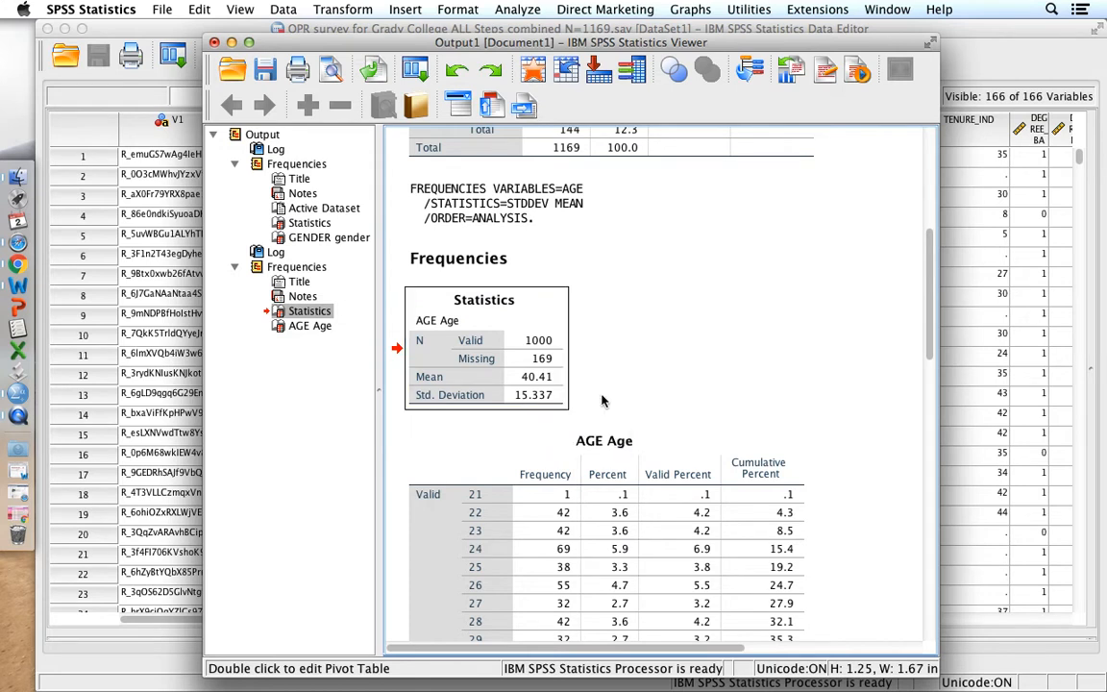
left_click(502, 360)
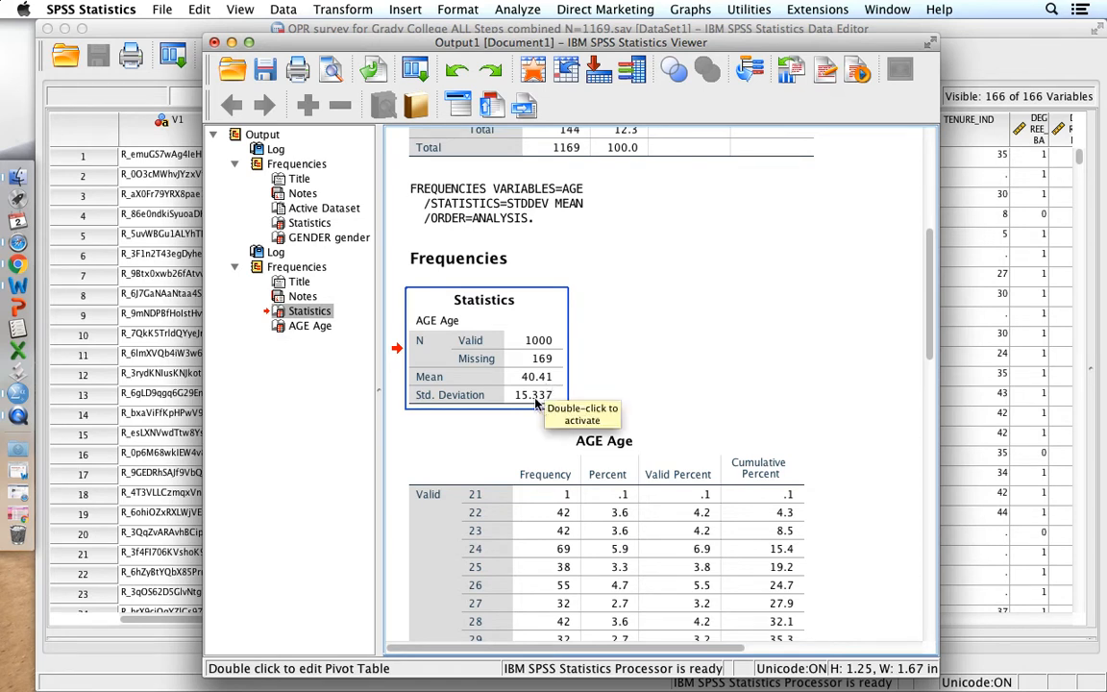
left_click(609, 381)
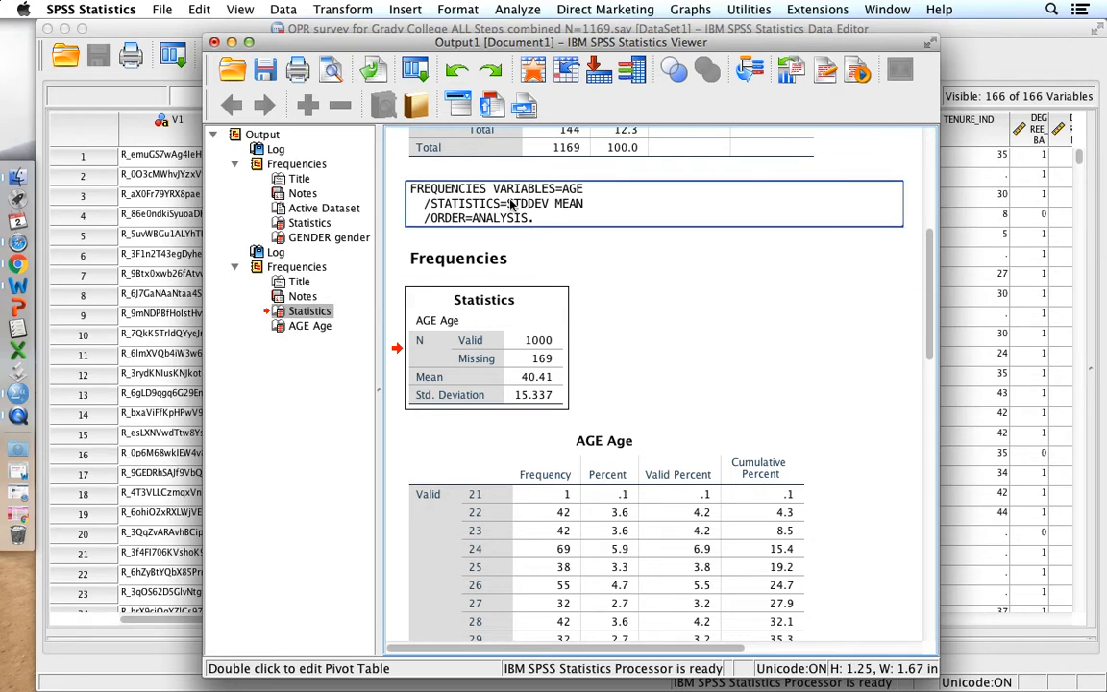
Step: Set up an Independent-Samples T Test with GENDER as the grouping variable
left_click(516, 12)
mouse_move(534, 48)
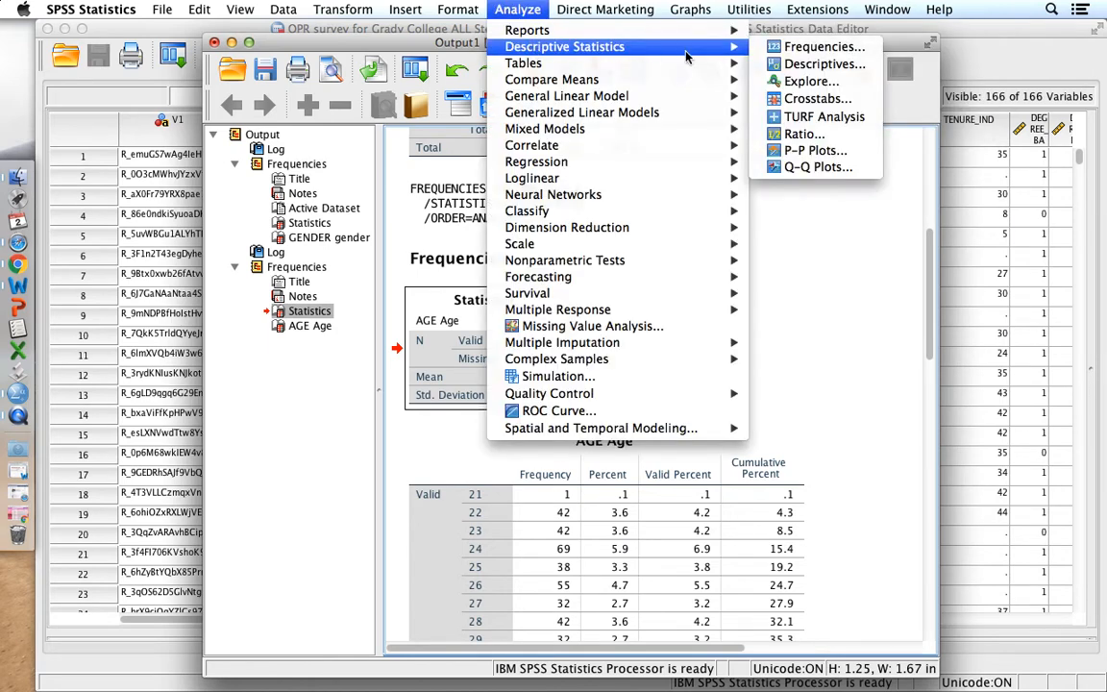
mouse_move(702, 85)
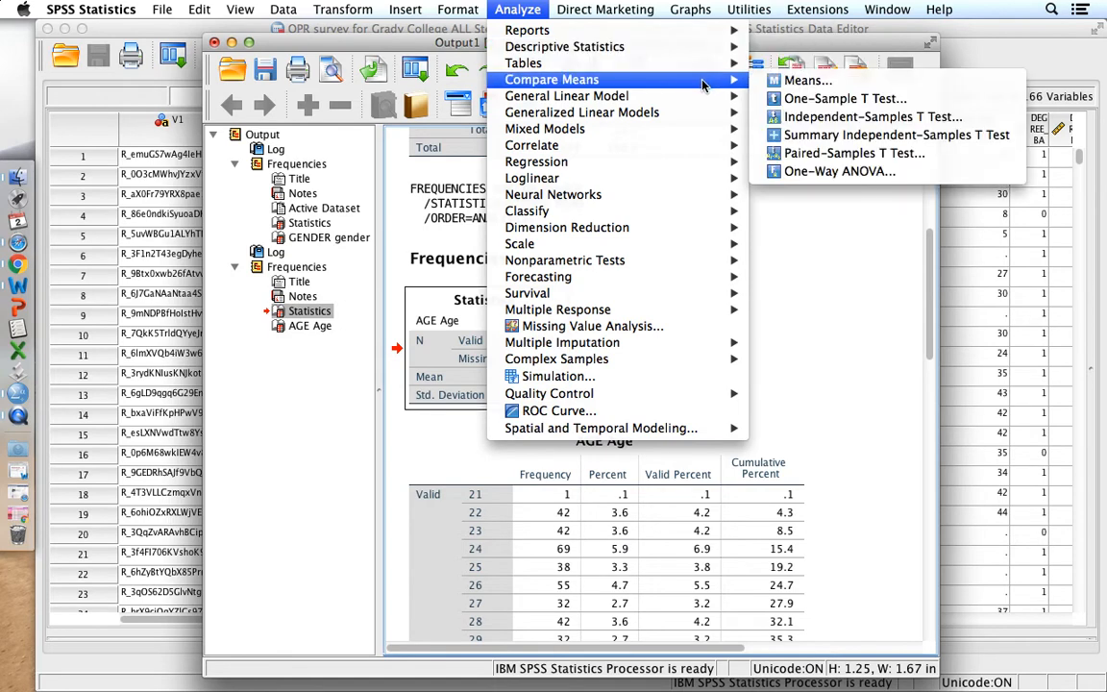
left_click(793, 119)
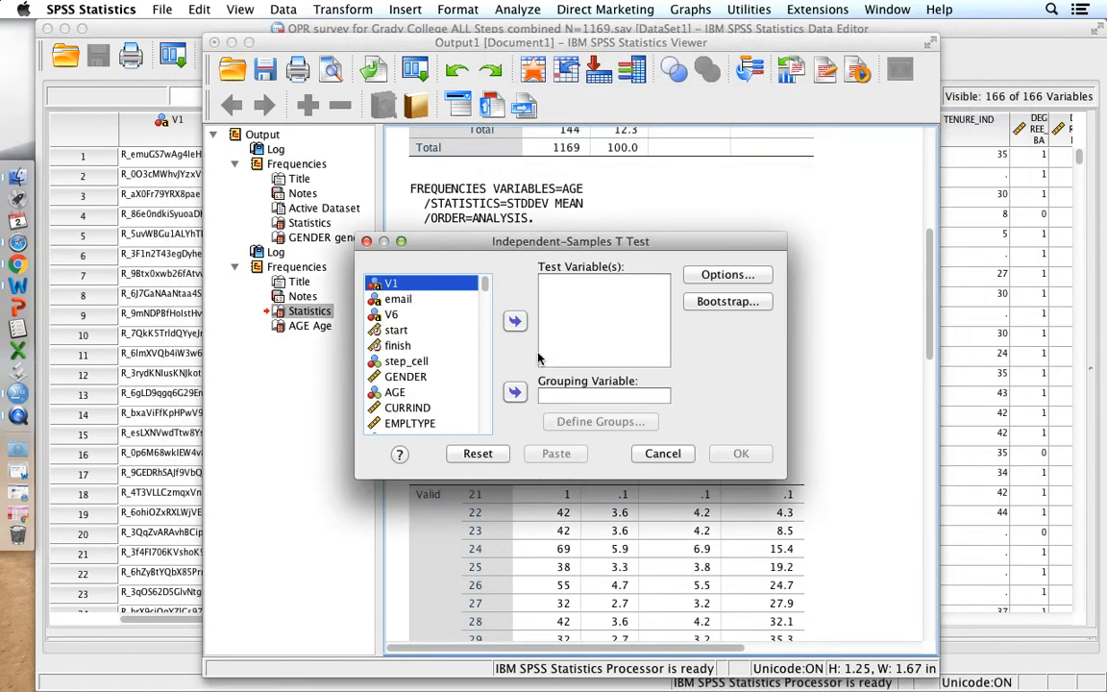
scroll(438, 361, "down", 1)
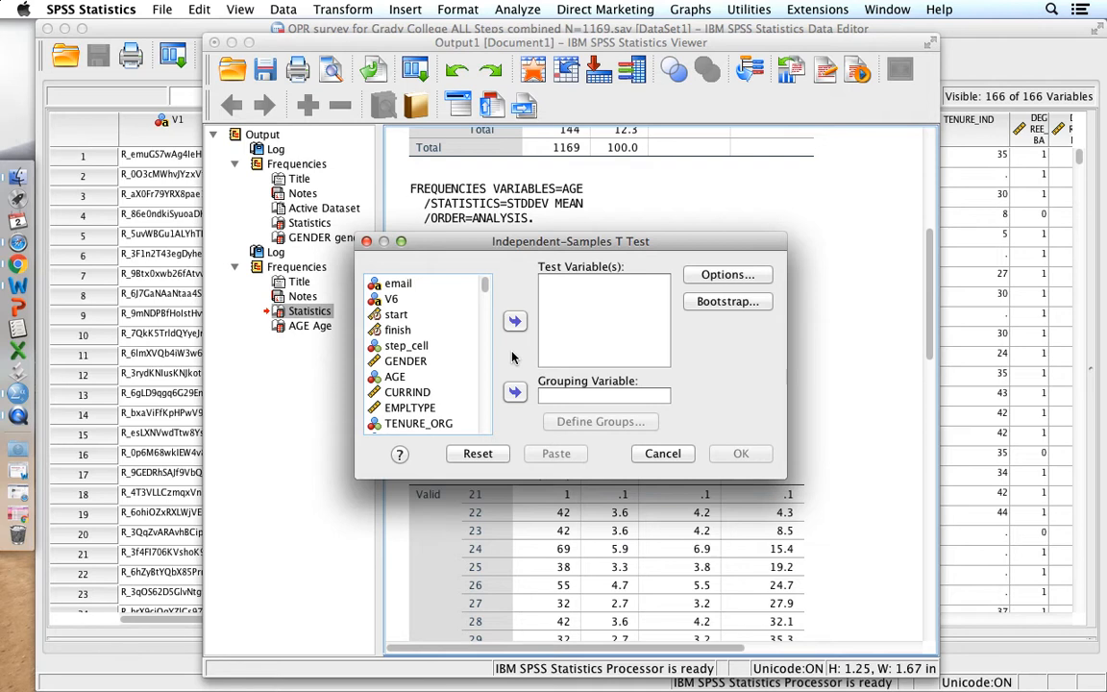
left_click(415, 361)
double_click(458, 360)
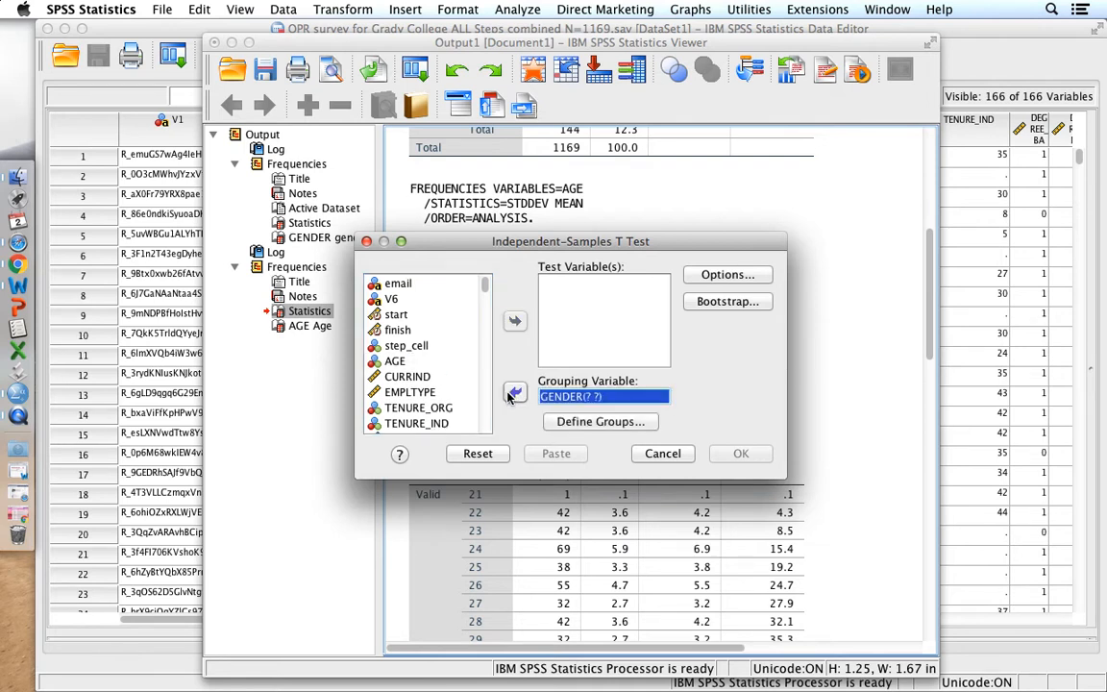
Step: Define the GENDER groups with specified values, Group 1 as 1 and Group 2 as 2
left_click(586, 428)
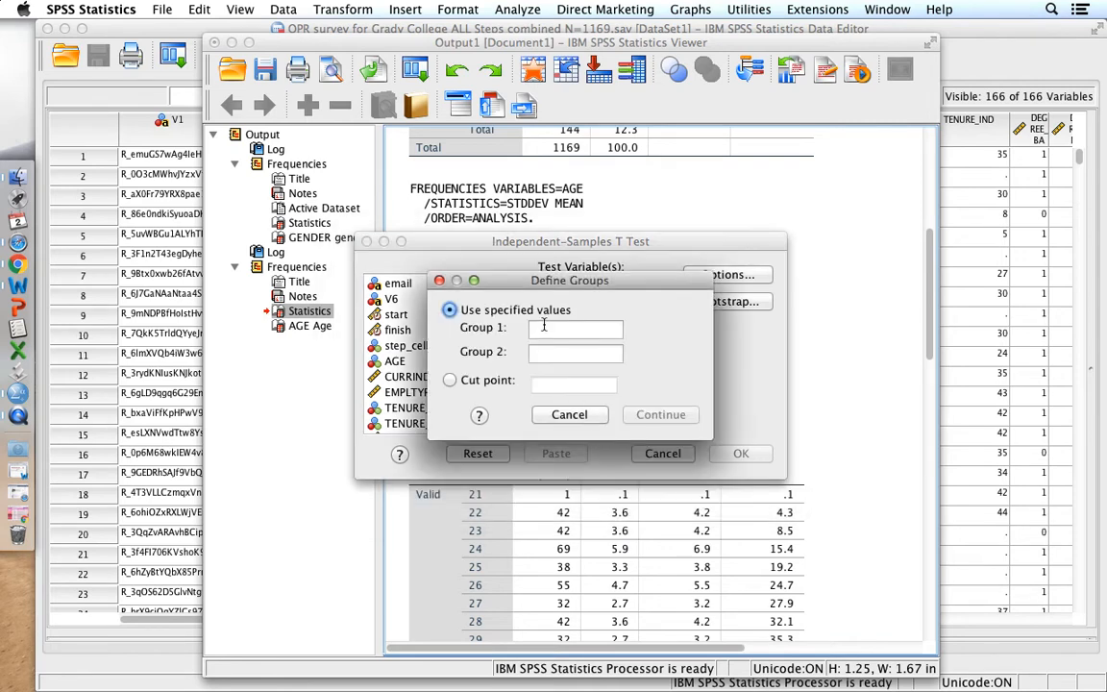
type("1")
left_click(563, 353)
type("2")
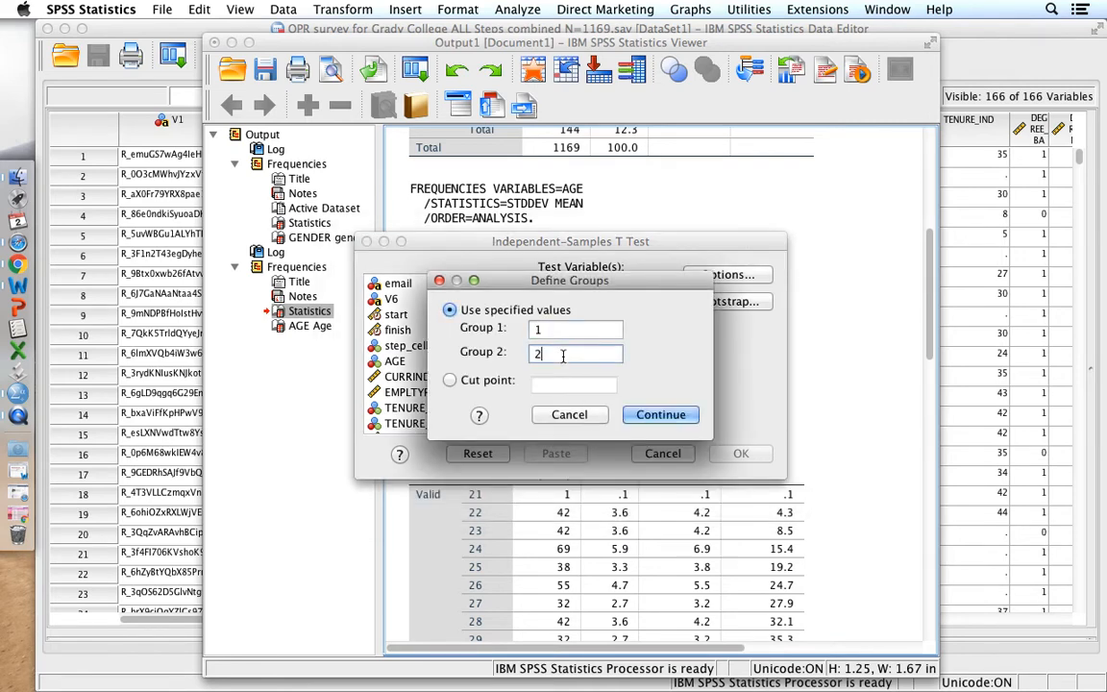
left_click(653, 415)
Step: Add AGE as the test variable of the Independent-Samples T Test and run the analysis
left_click(432, 360)
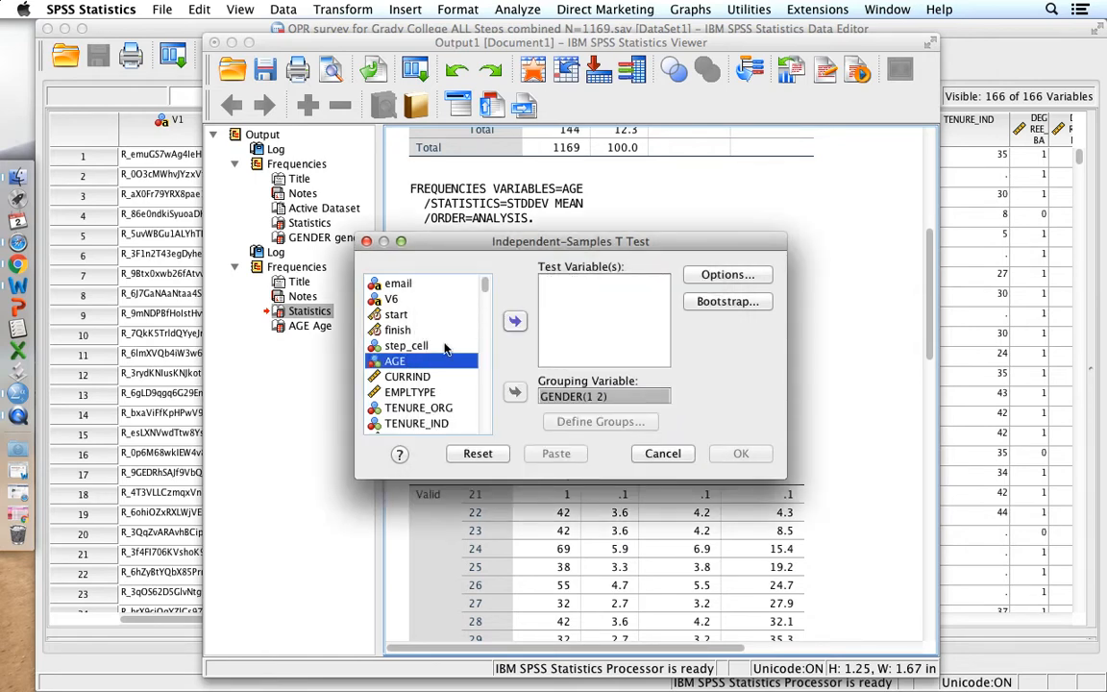
left_click(515, 323)
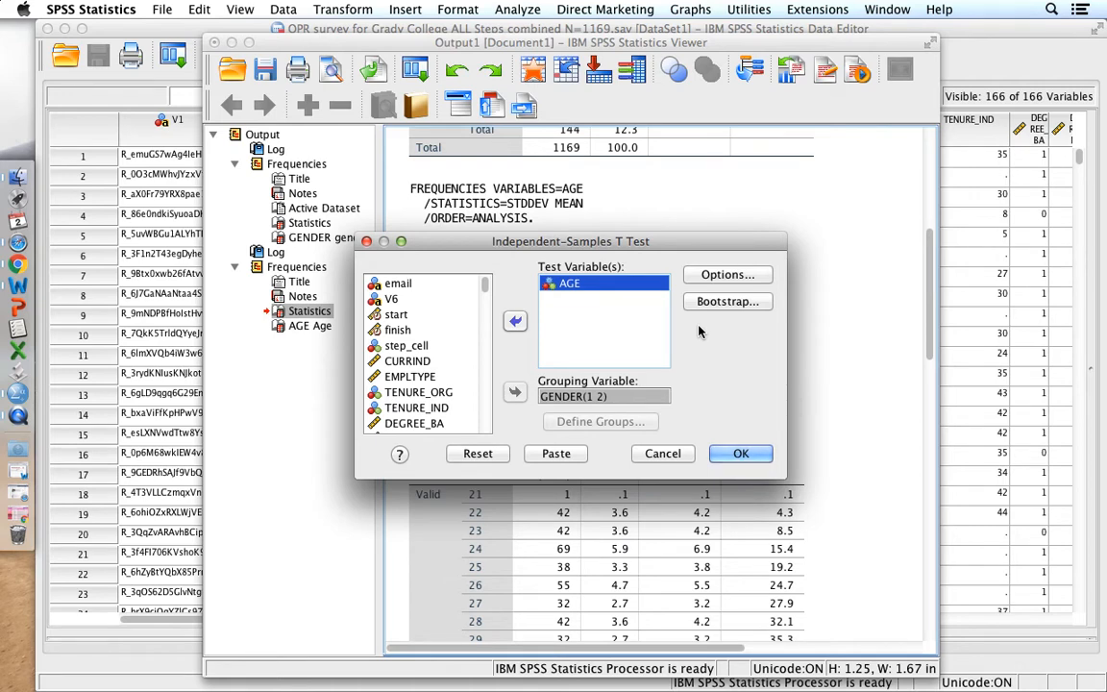
left_click(745, 455)
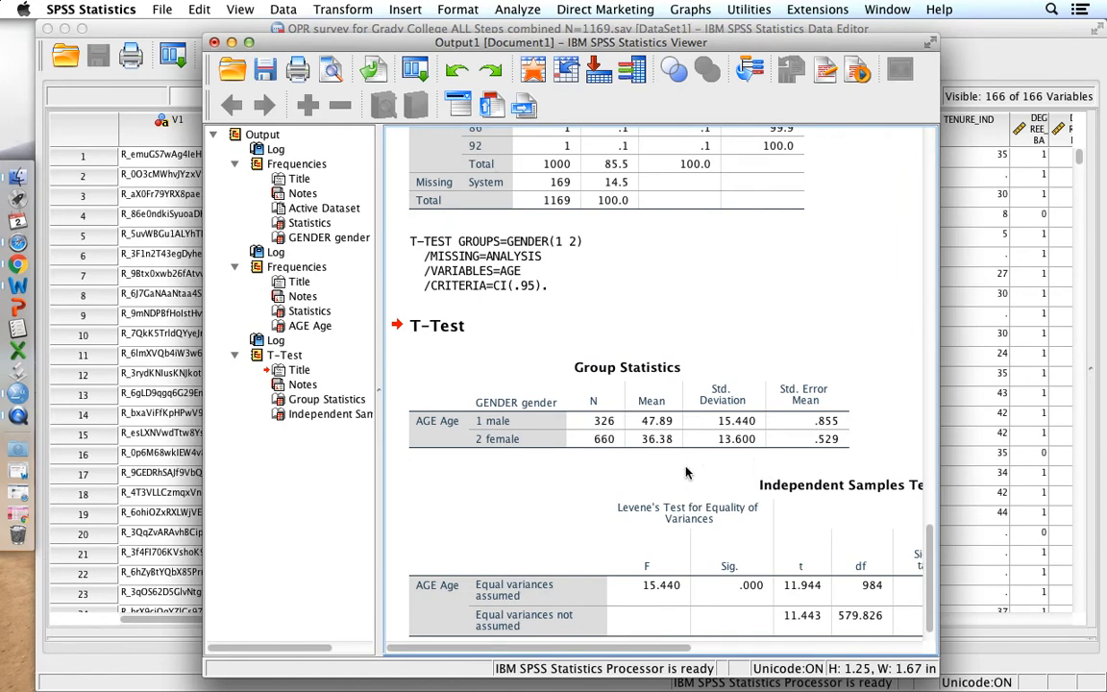
Step: Enlarge the output window and examine the T-Test output, reading the Group Statistics and Independent Samples Test tables across all columns
scroll(617, 419, "down", 1)
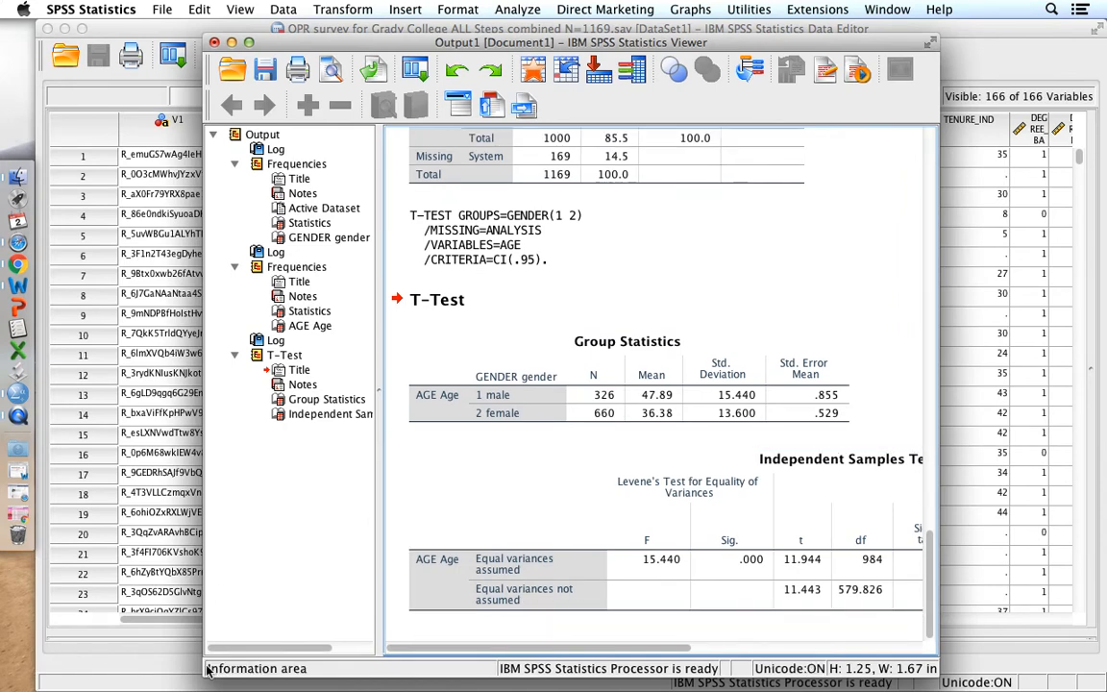
left_click_drag(203, 650, 39, 651)
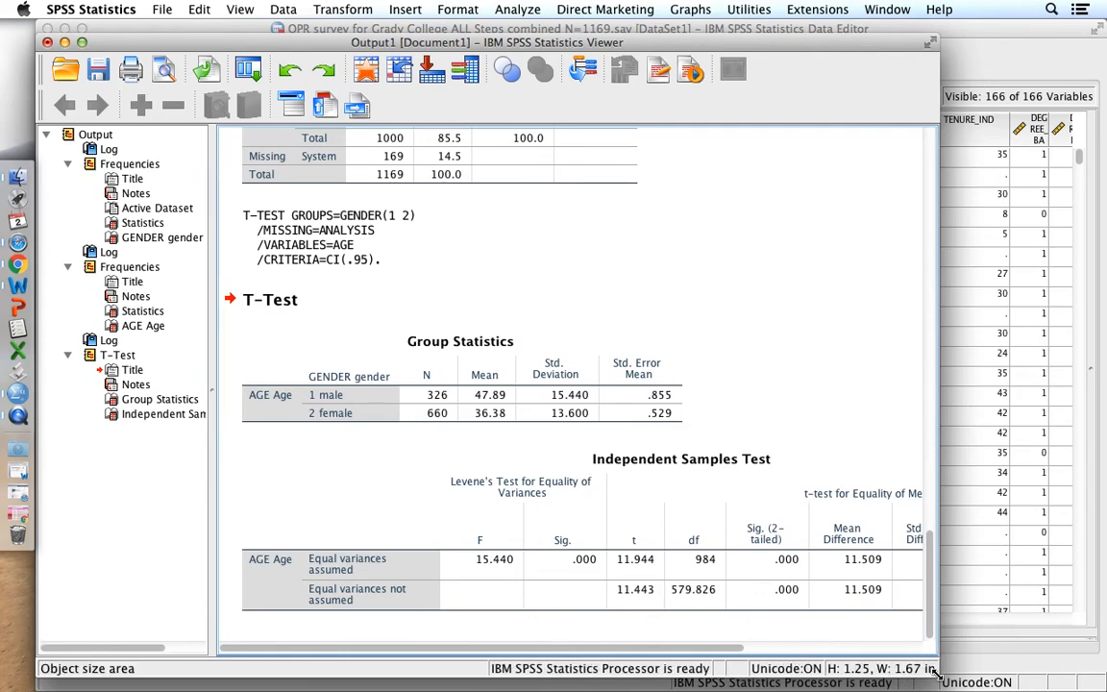
left_click_drag(924, 662, 1097, 686)
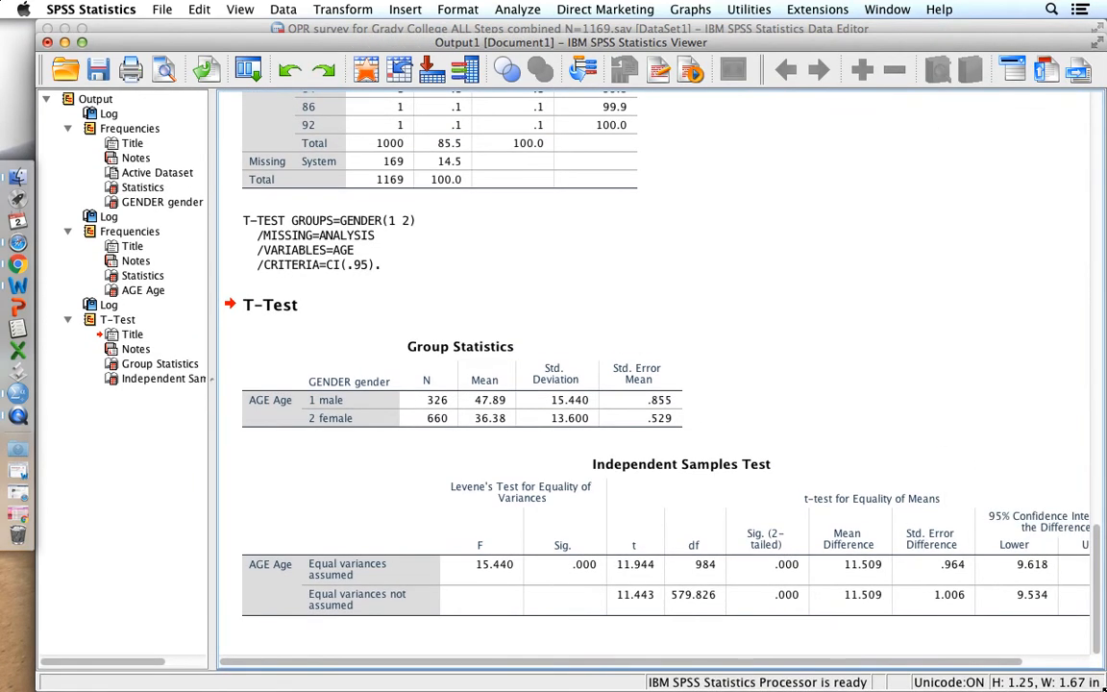
scroll(959, 628, "right", 3)
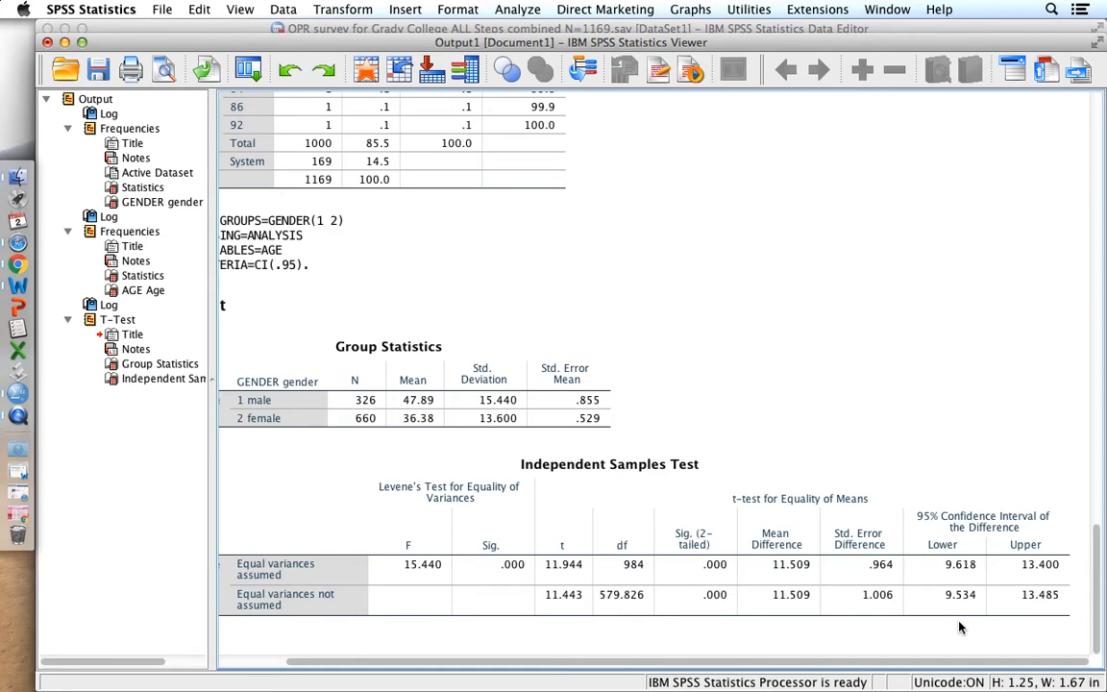
scroll(862, 557, "left", 2)
left_click(822, 567)
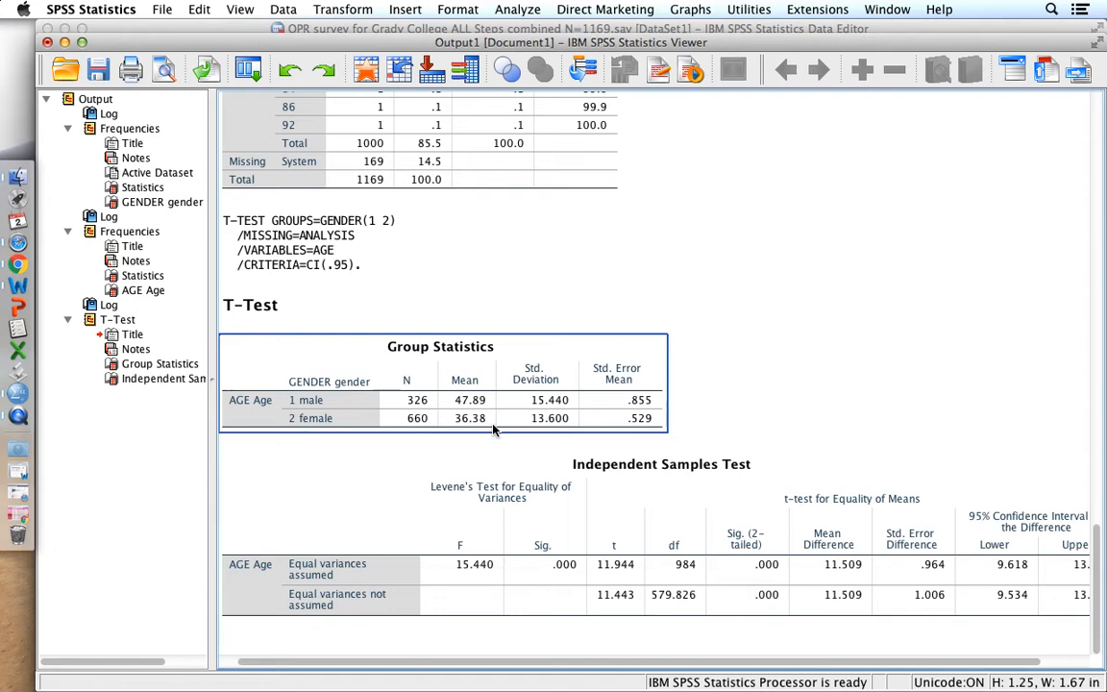
Step: Set up a One-Way ANOVA with EMPLTYPE as the factor
left_click(536, 8)
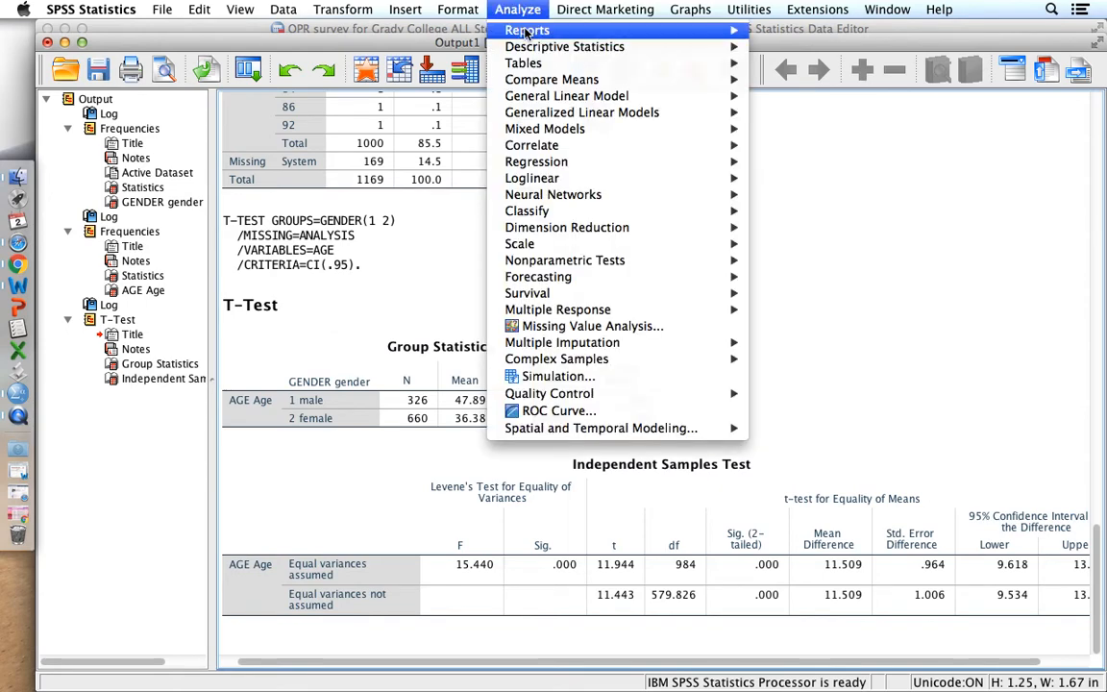
mouse_move(525, 62)
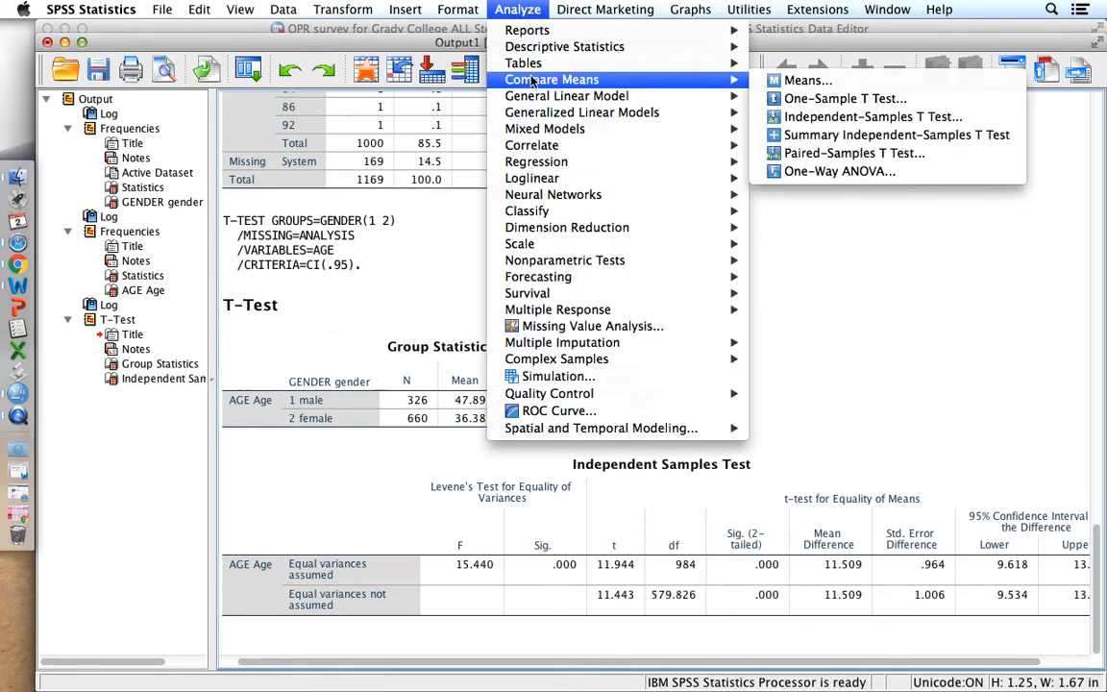
mouse_move(681, 84)
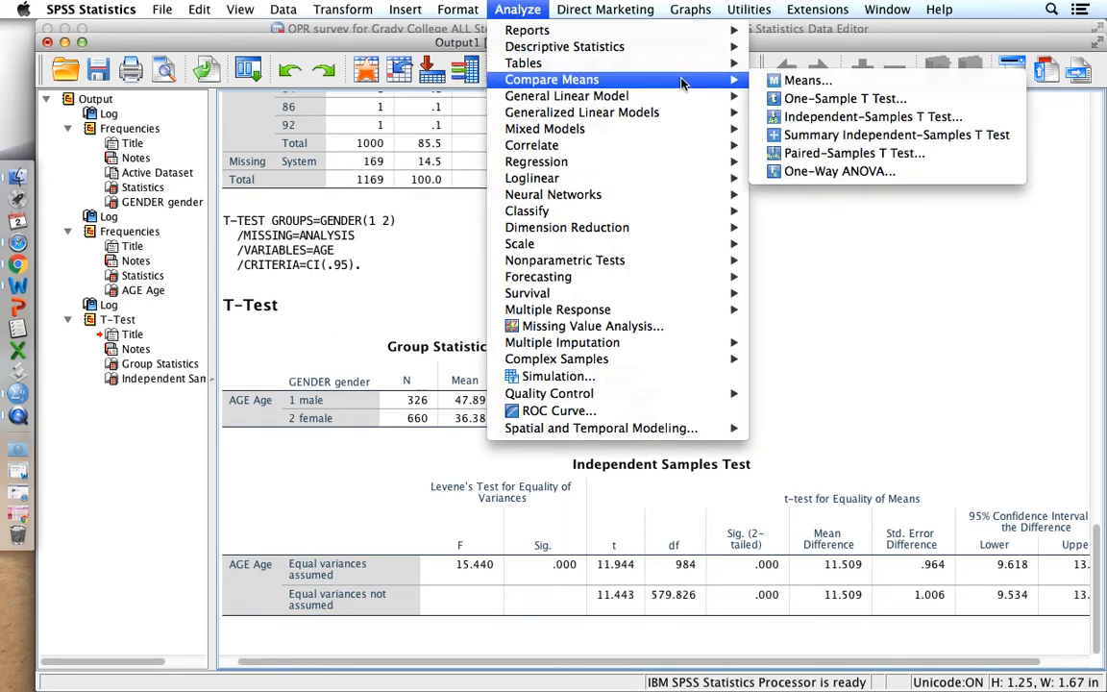
left_click(799, 171)
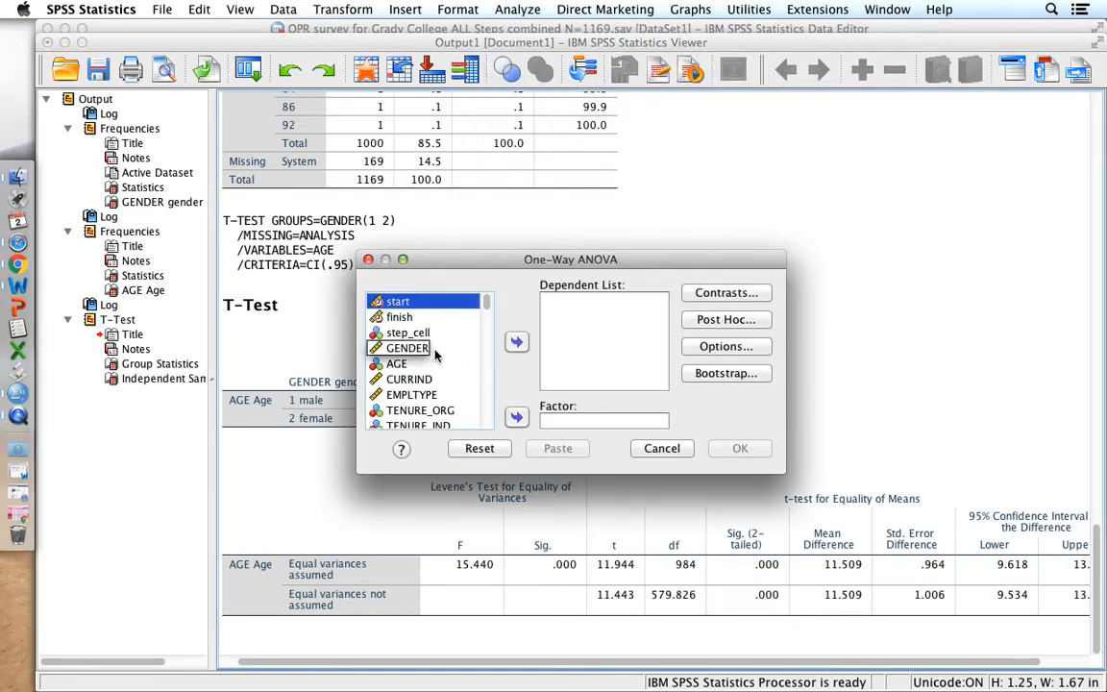
scroll(435, 351, "down", 3)
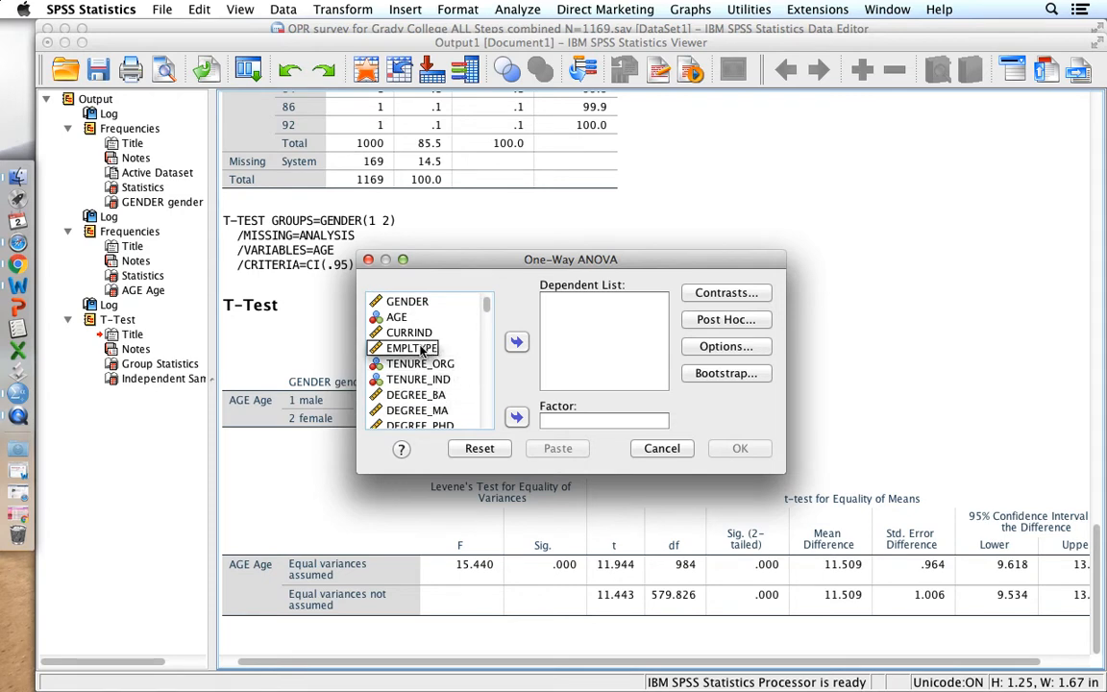
left_click(418, 350)
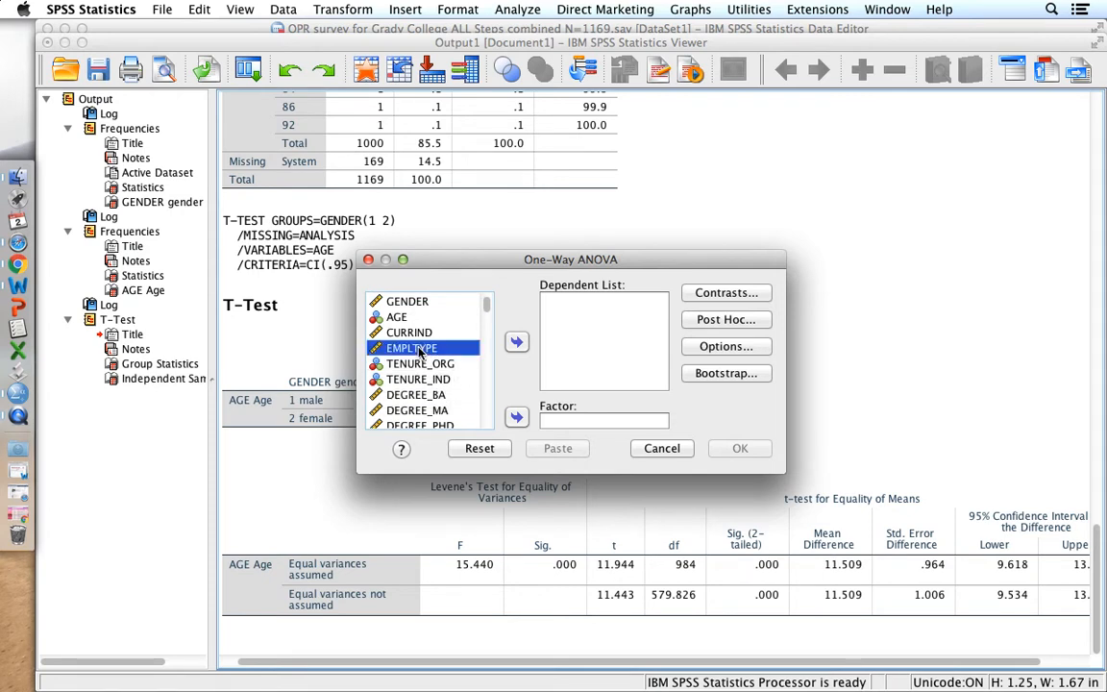
left_click(516, 343)
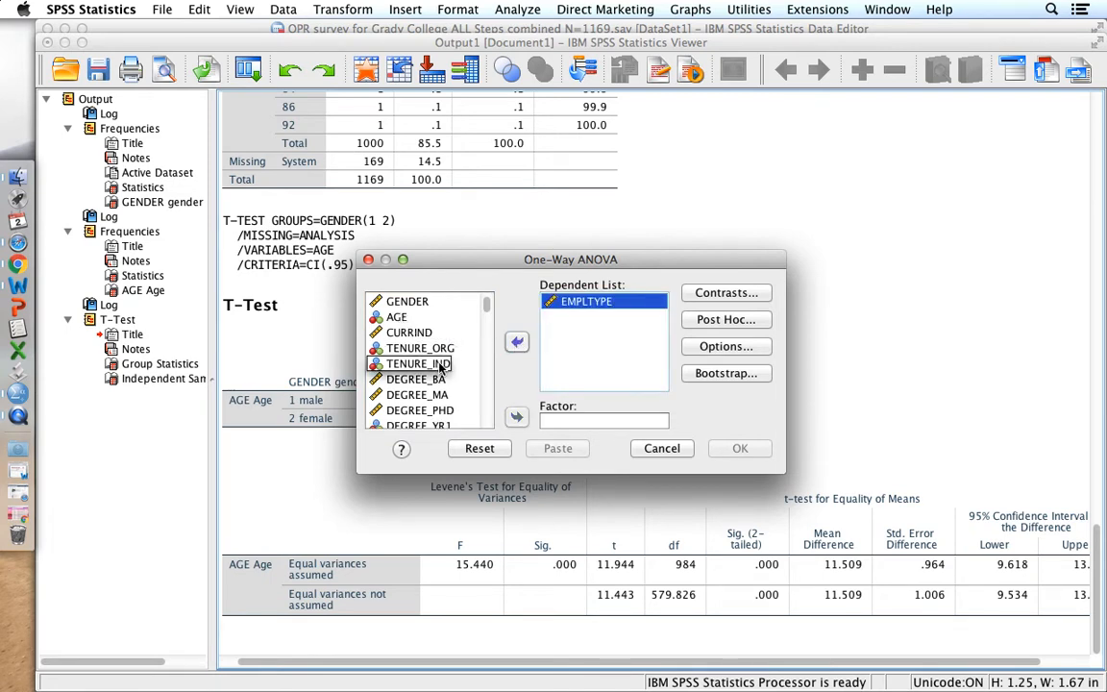
left_click(517, 342)
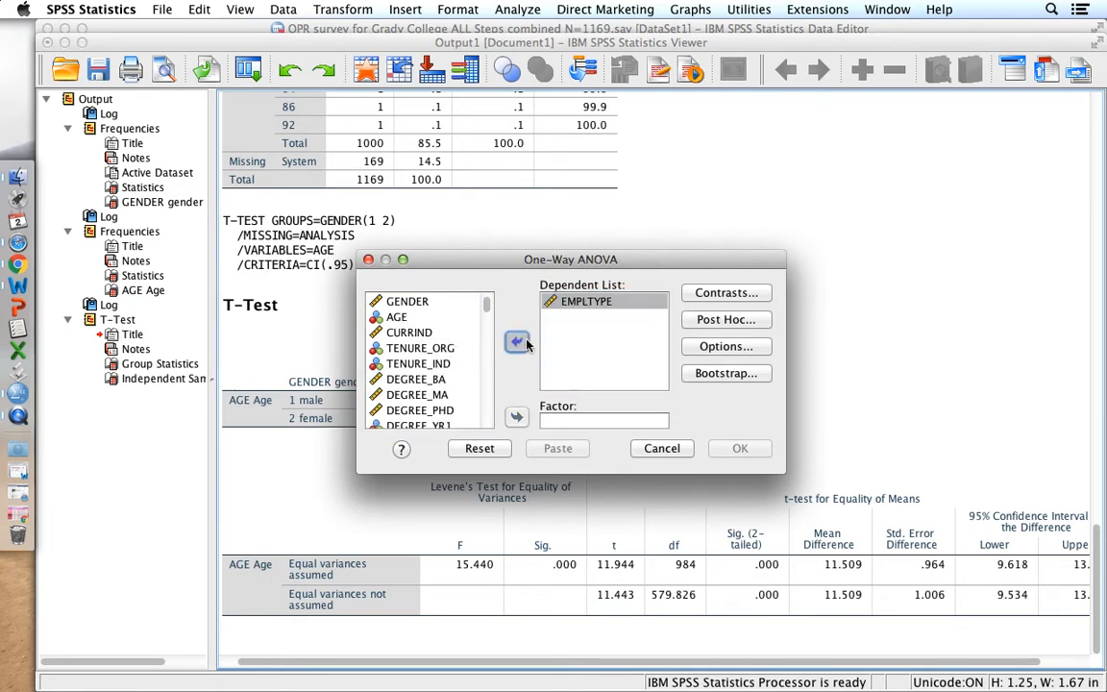
left_click(517, 417)
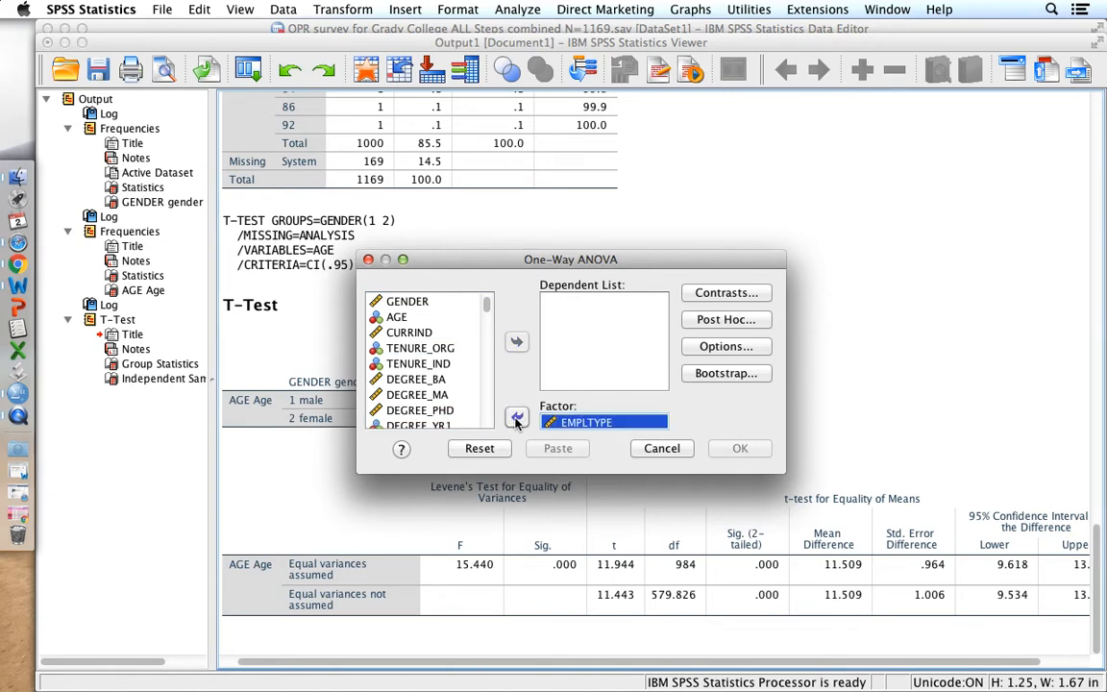
Step: Add TENURE_IND to the dependent list of the One-Way ANOVA
left_click(410, 349)
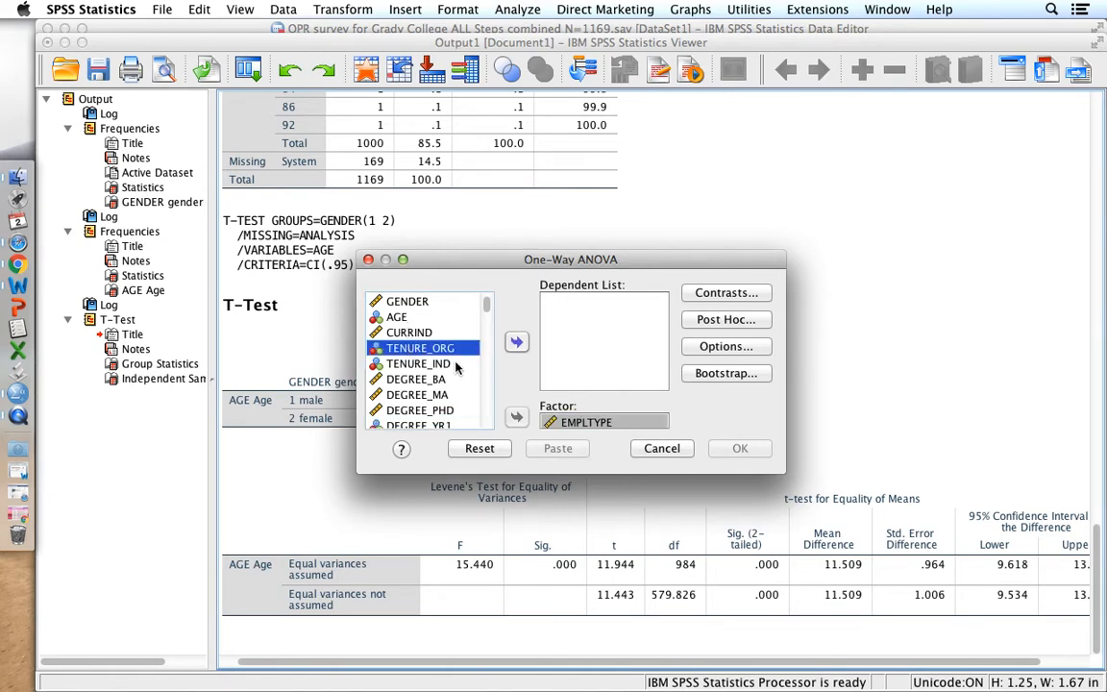
left_click(418, 363)
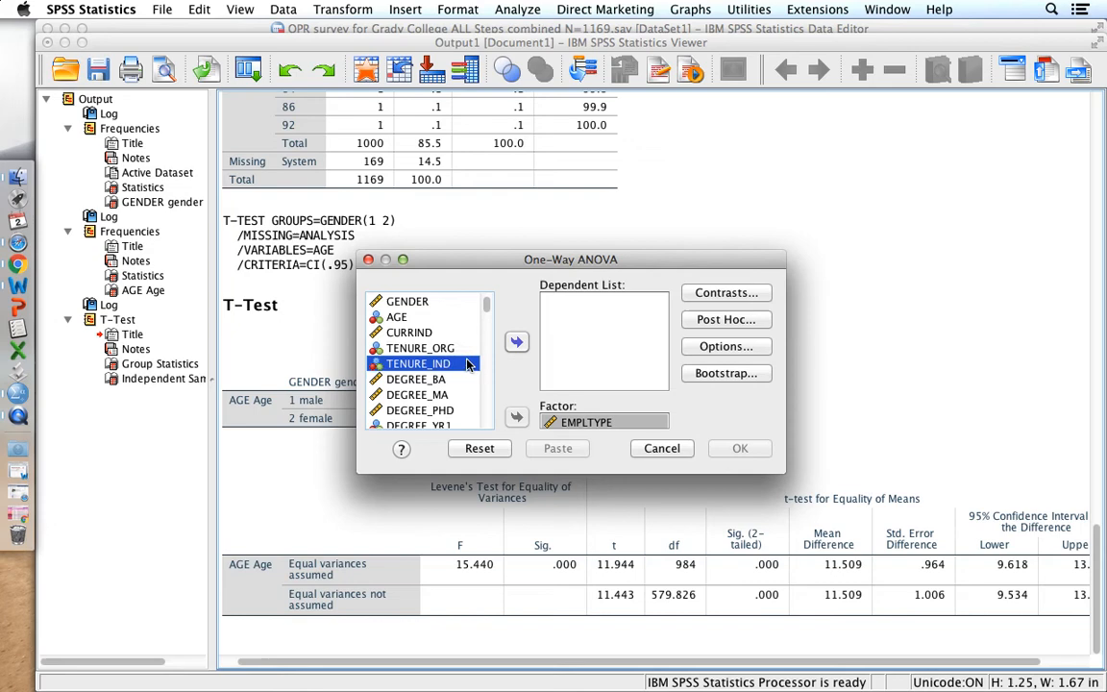
left_click(516, 343)
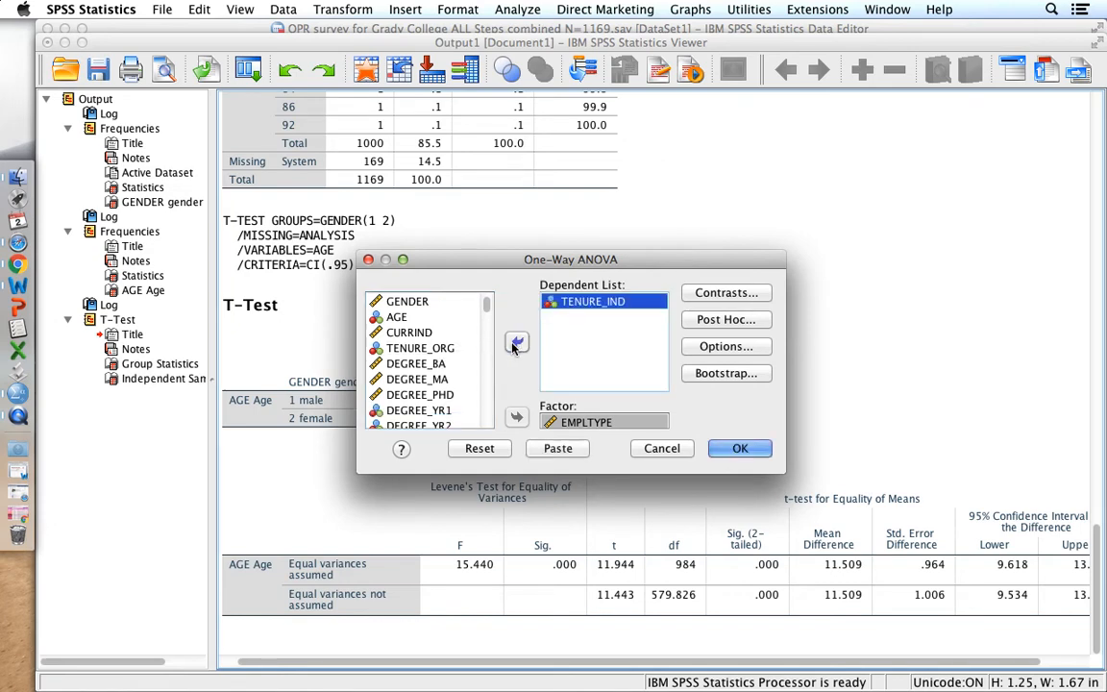
Step: Include the Bonferroni post hoc test in the One-Way ANOVA and run the analysis
left_click(726, 319)
left_click(333, 284)
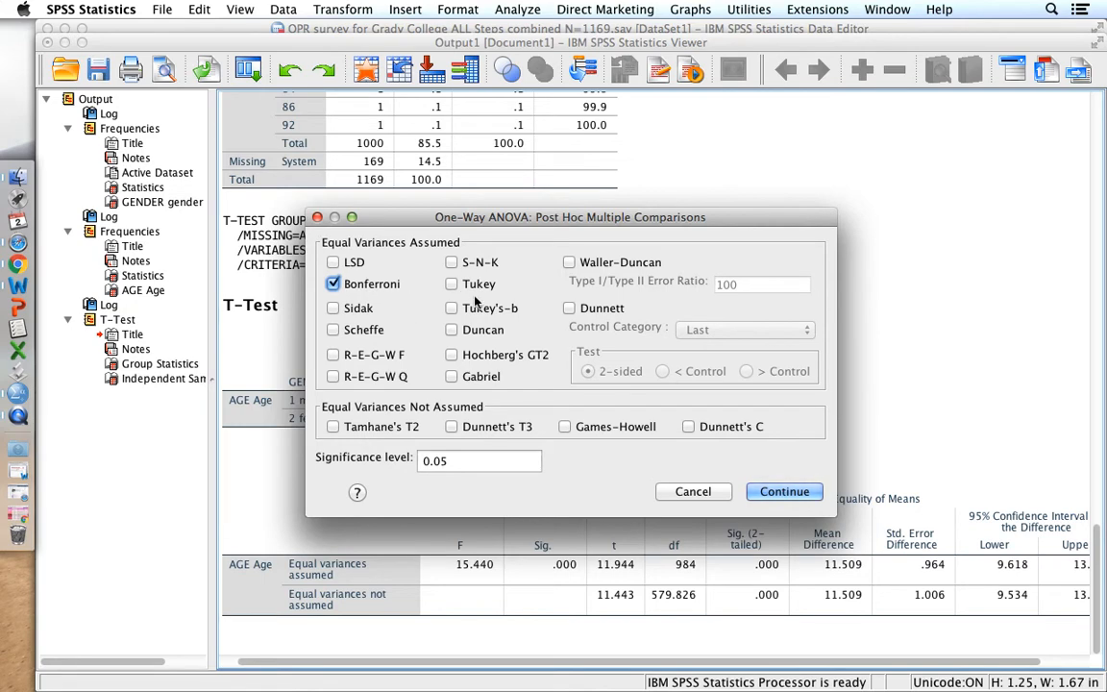
left_click(780, 491)
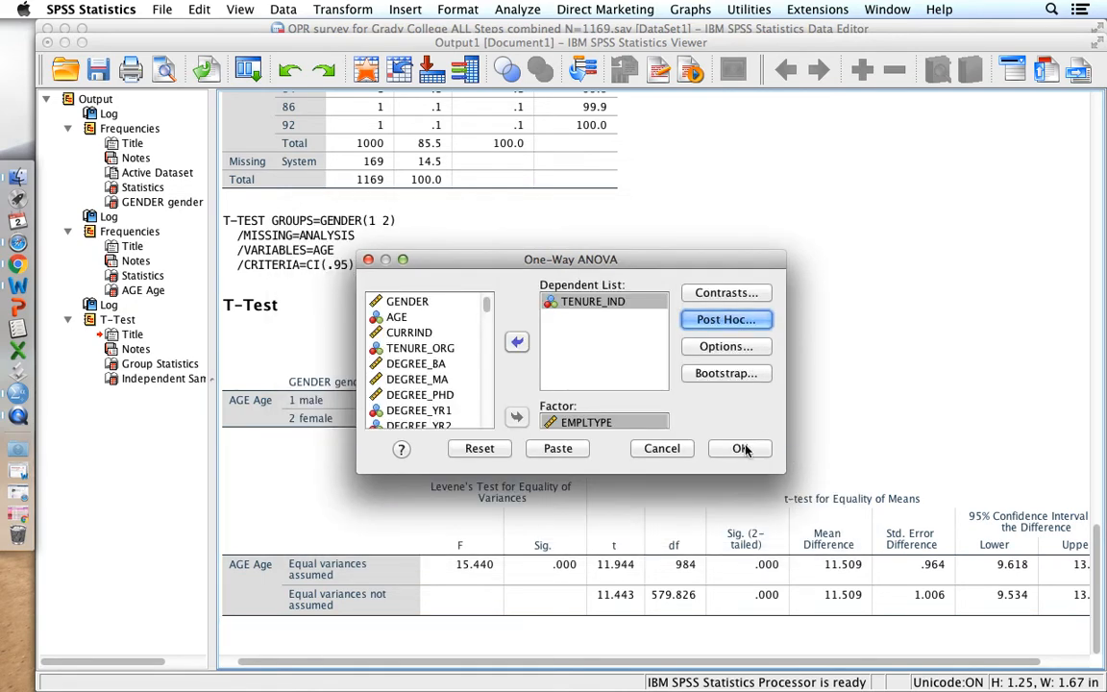
left_click(744, 448)
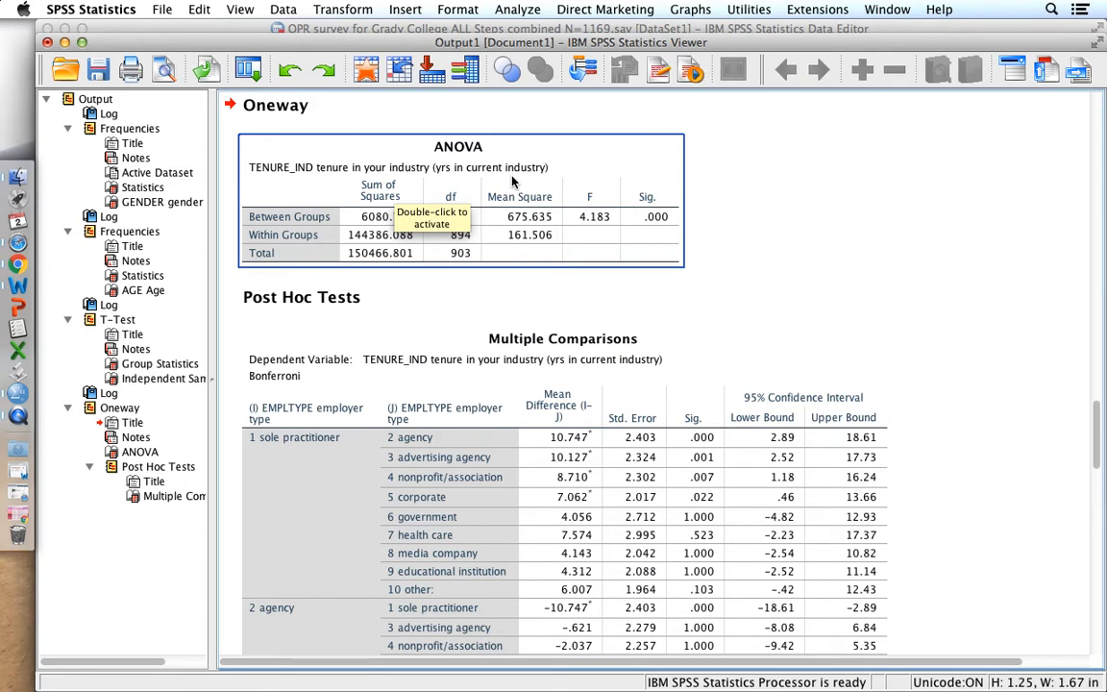
Step: Examine the ANOVA table for TENURE_IND, reading the degrees of freedom, F value and significance
left_click(305, 432)
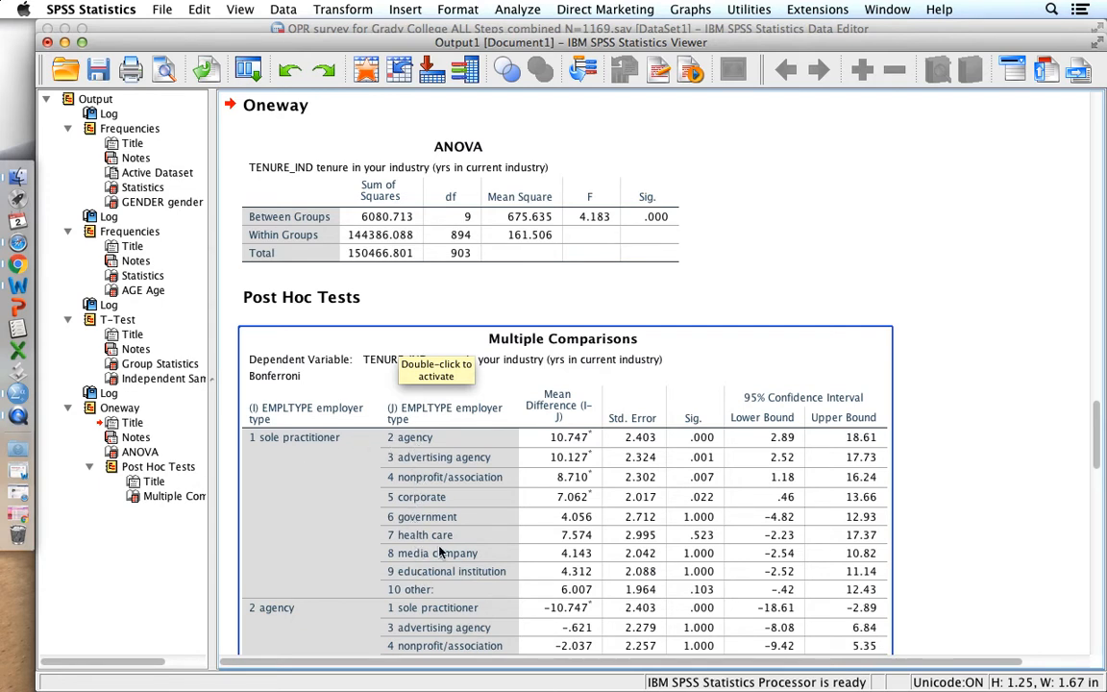
left_click(554, 205)
left_click(741, 243)
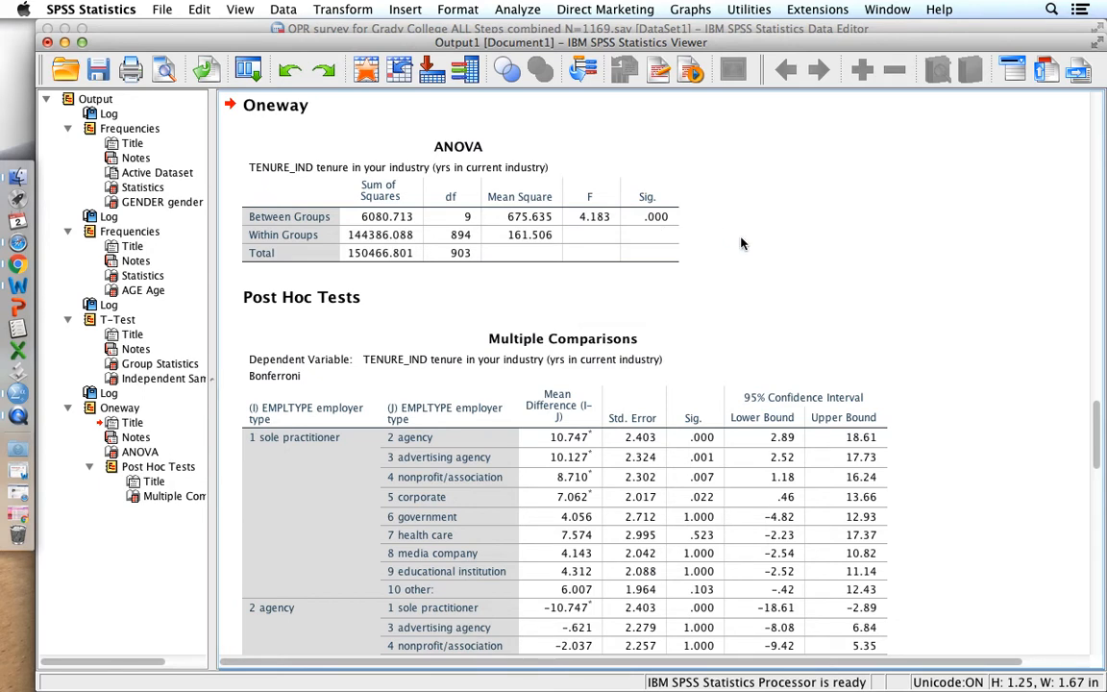
left_click(582, 206)
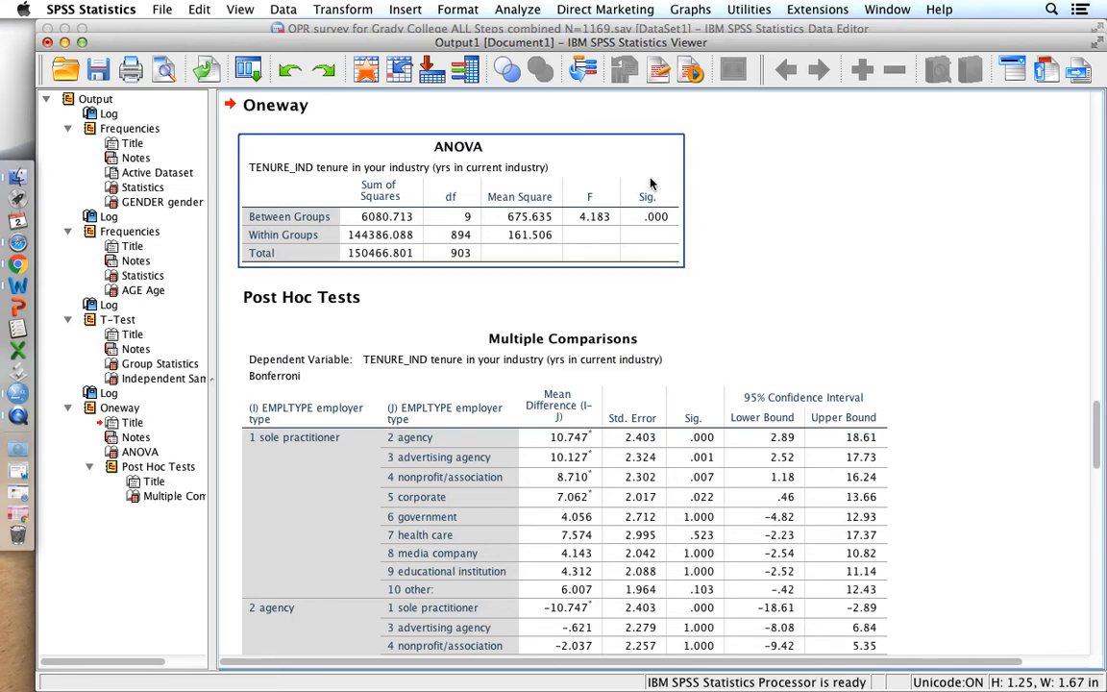
left_click(728, 207)
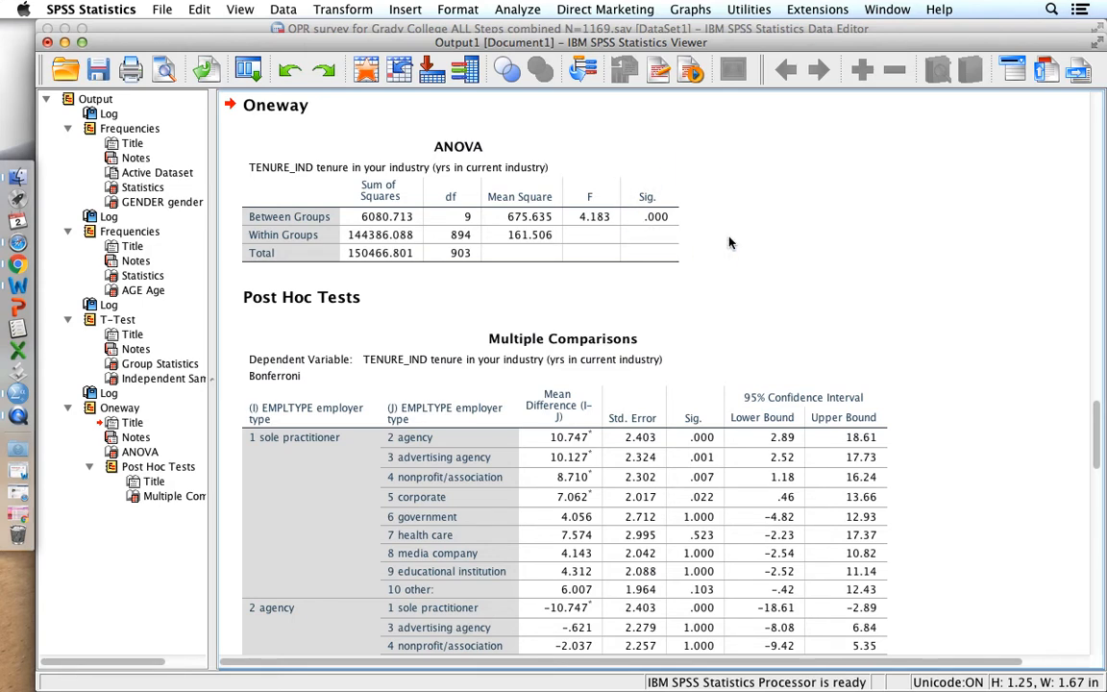
left_click(677, 224)
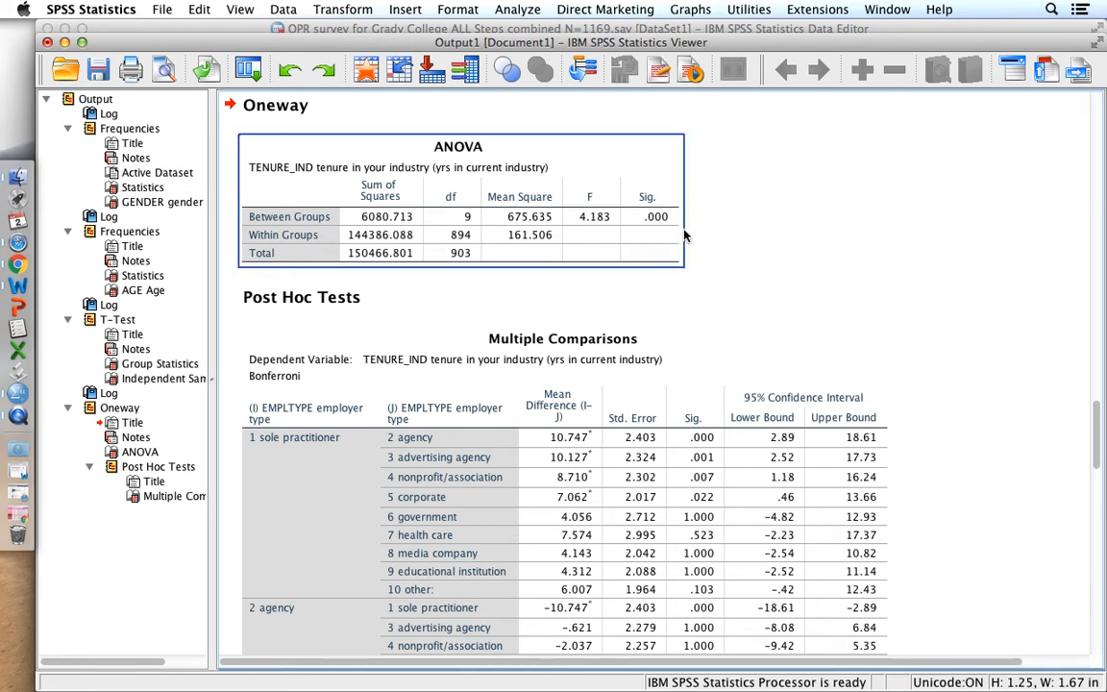
left_click(687, 227)
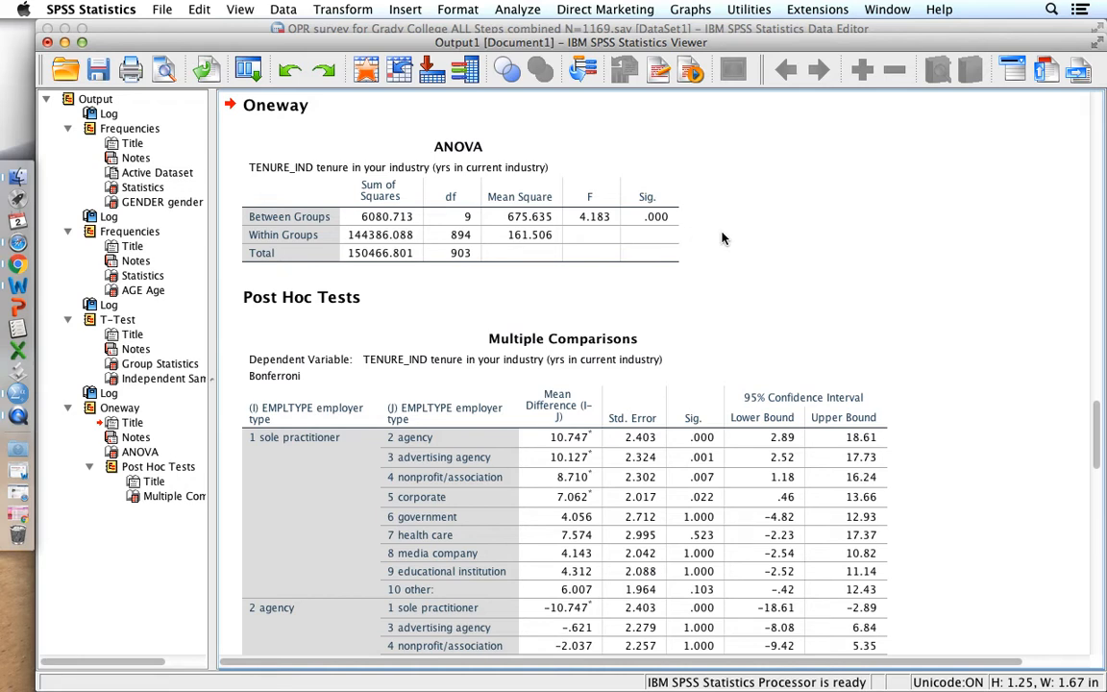
Step: Examine the Bonferroni Multiple Comparisons between employer types, and recheck the significance value in the ANOVA table
scroll(738, 299, "down", 3)
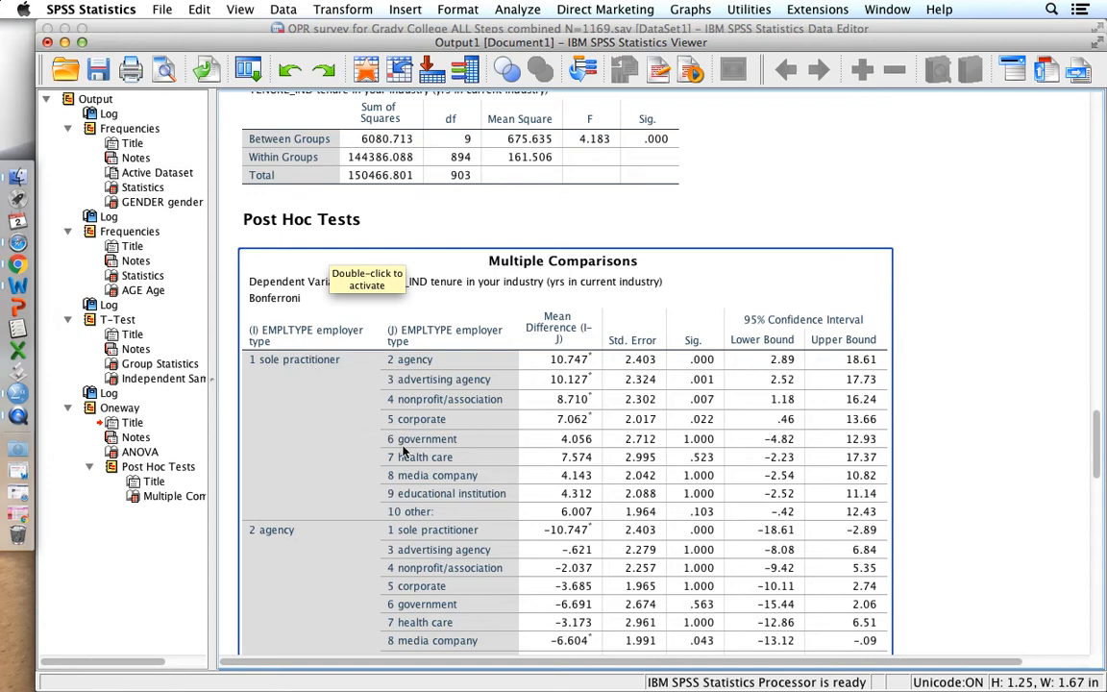
scroll(361, 544, "down", 2)
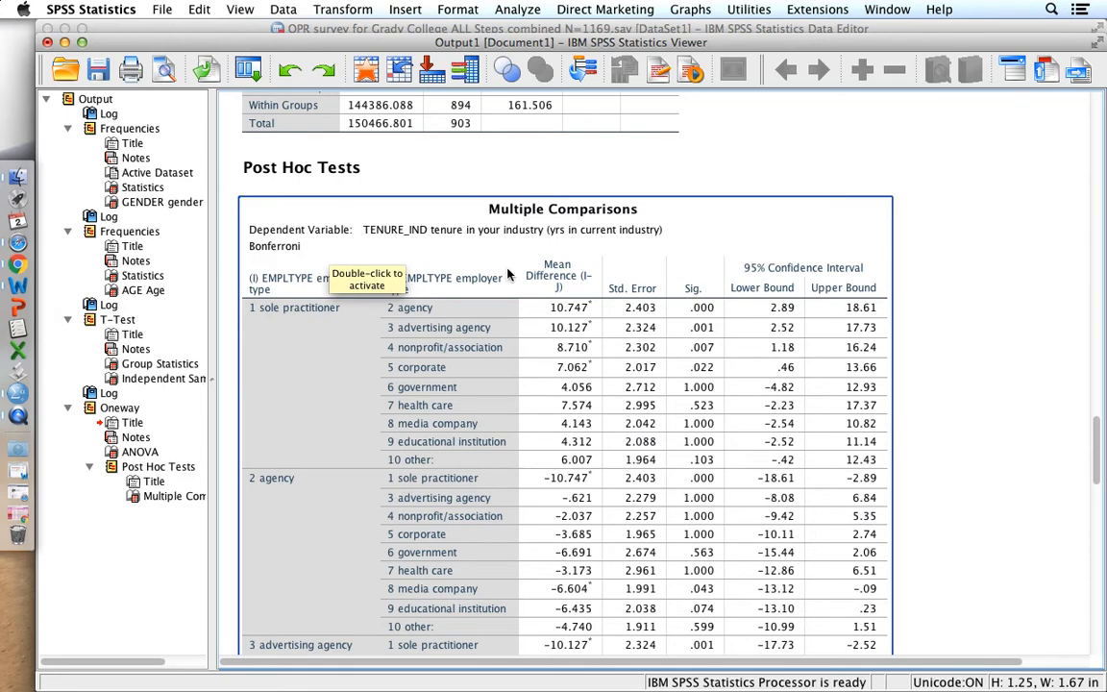
scroll(509, 275, "up", 2)
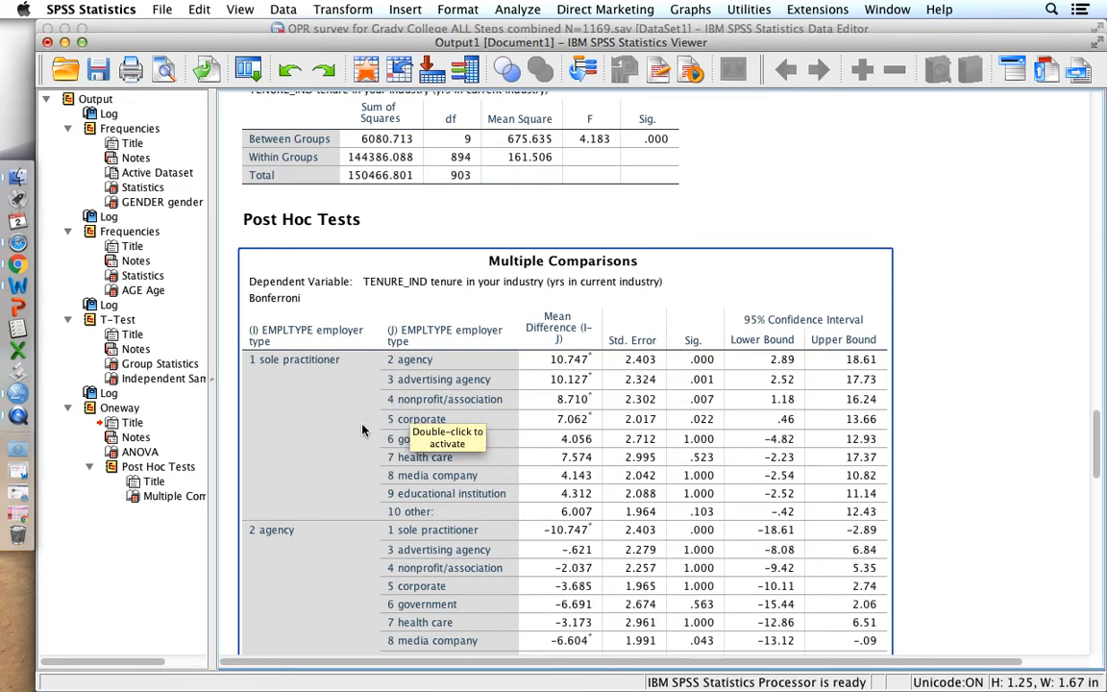
left_click(327, 389)
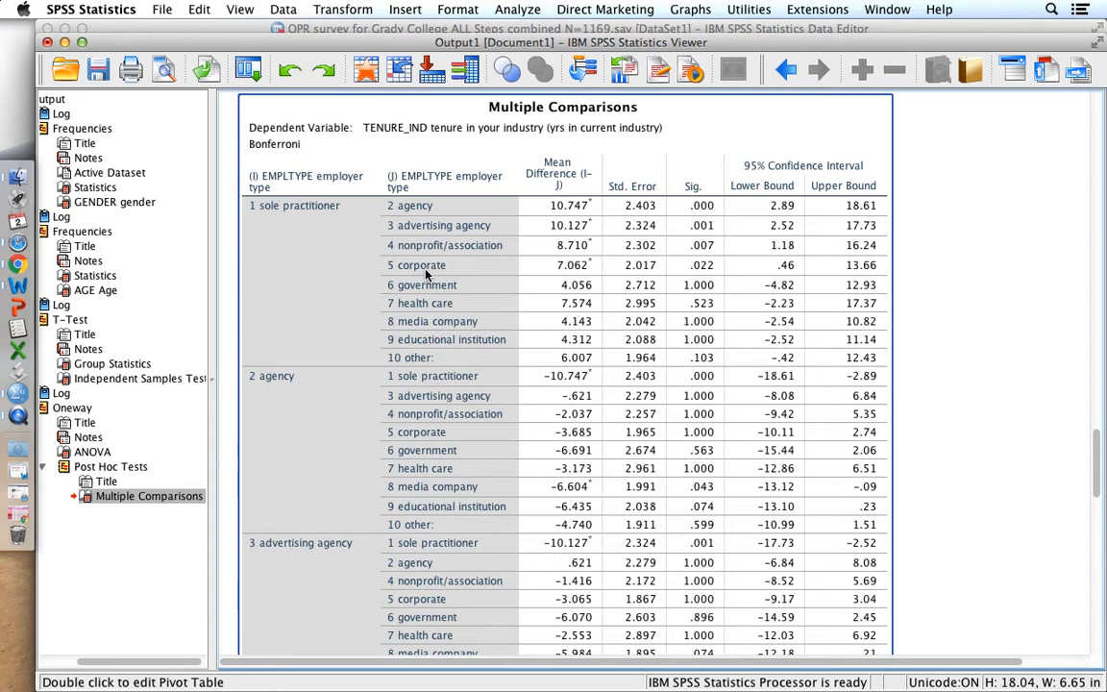
scroll(426, 273, "up", 5)
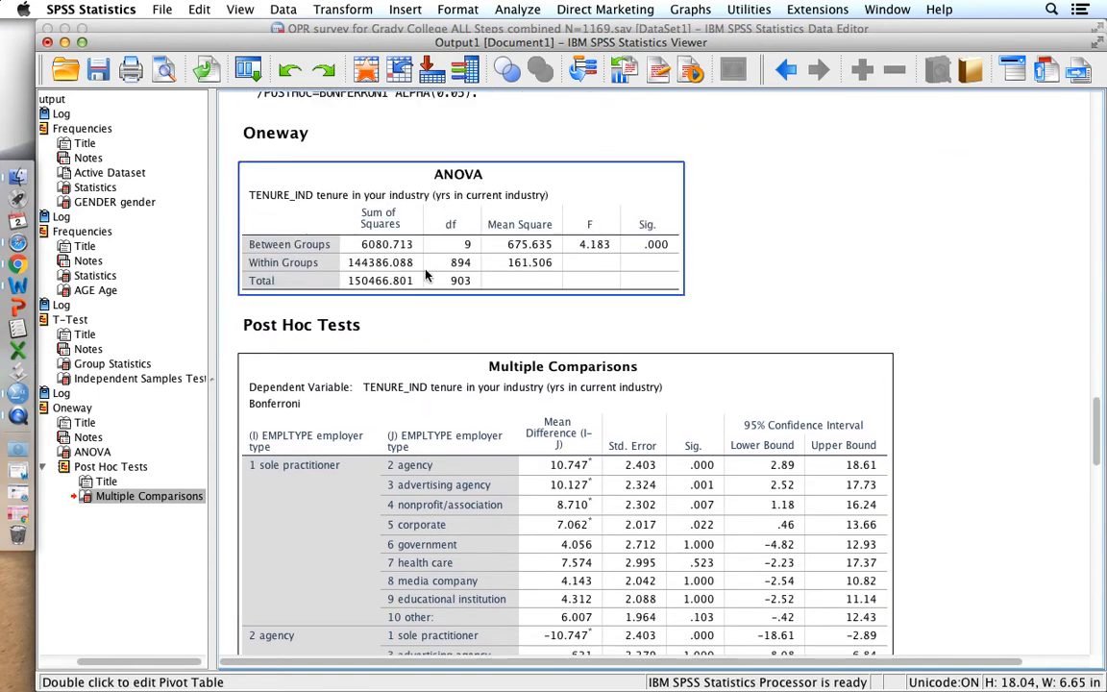
left_click(659, 249)
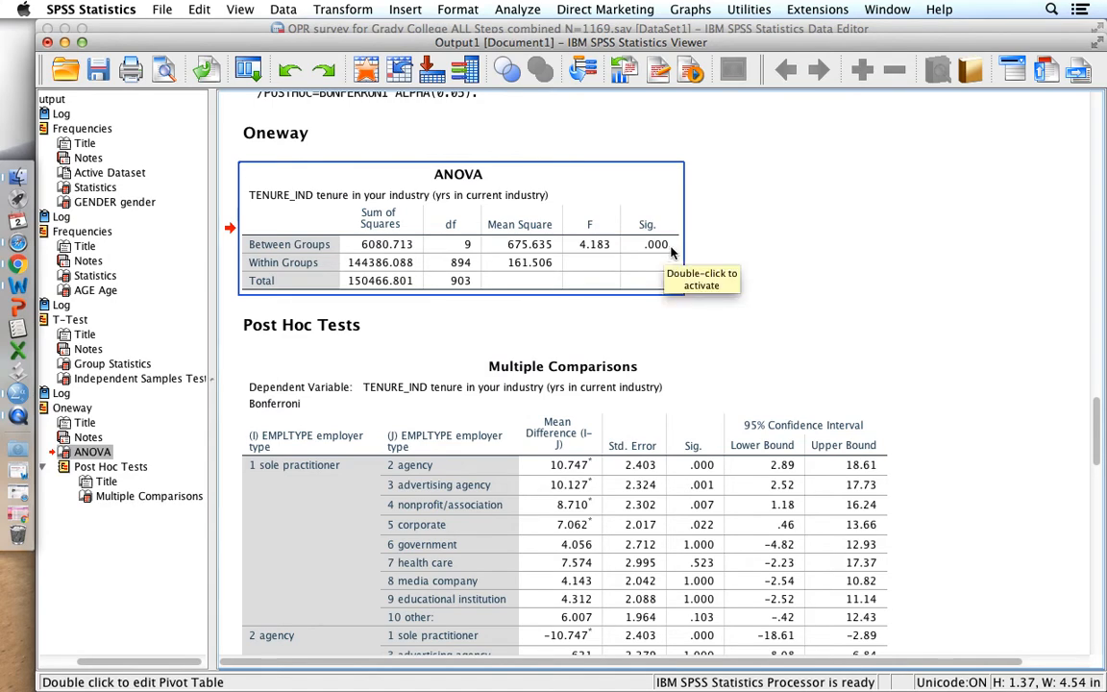
Step: Run a two-tailed Pearson bivariate correlation between AGE and CURRIND, with significant correlations flagged
scroll(720, 236, "down", 3)
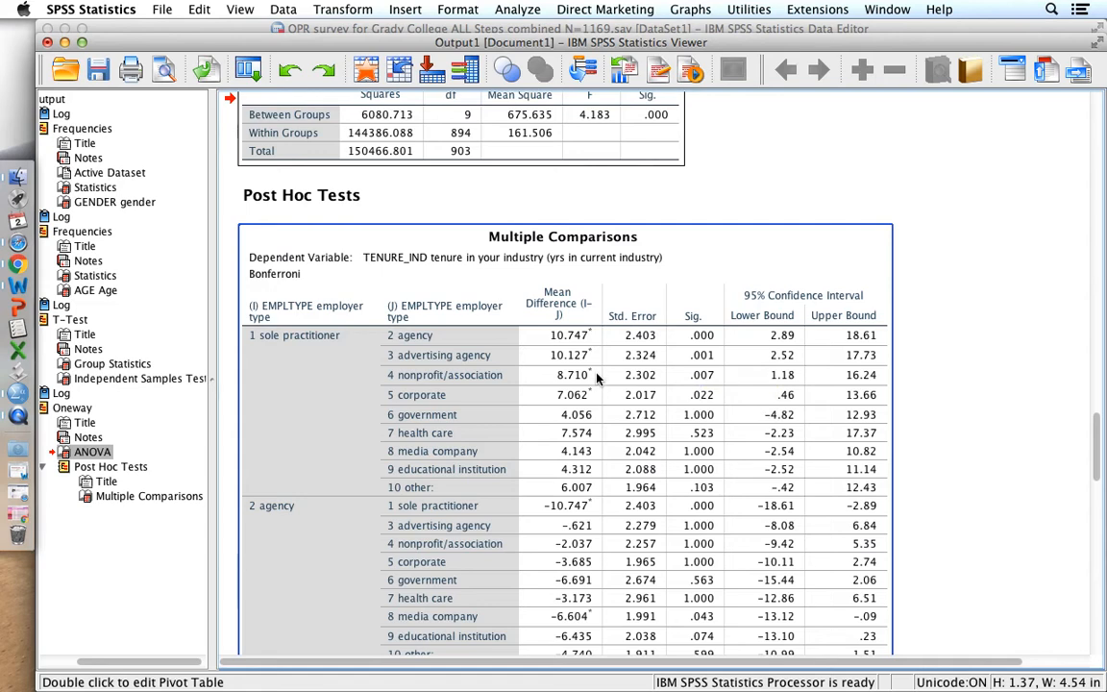
scroll(595, 378, "up", 3)
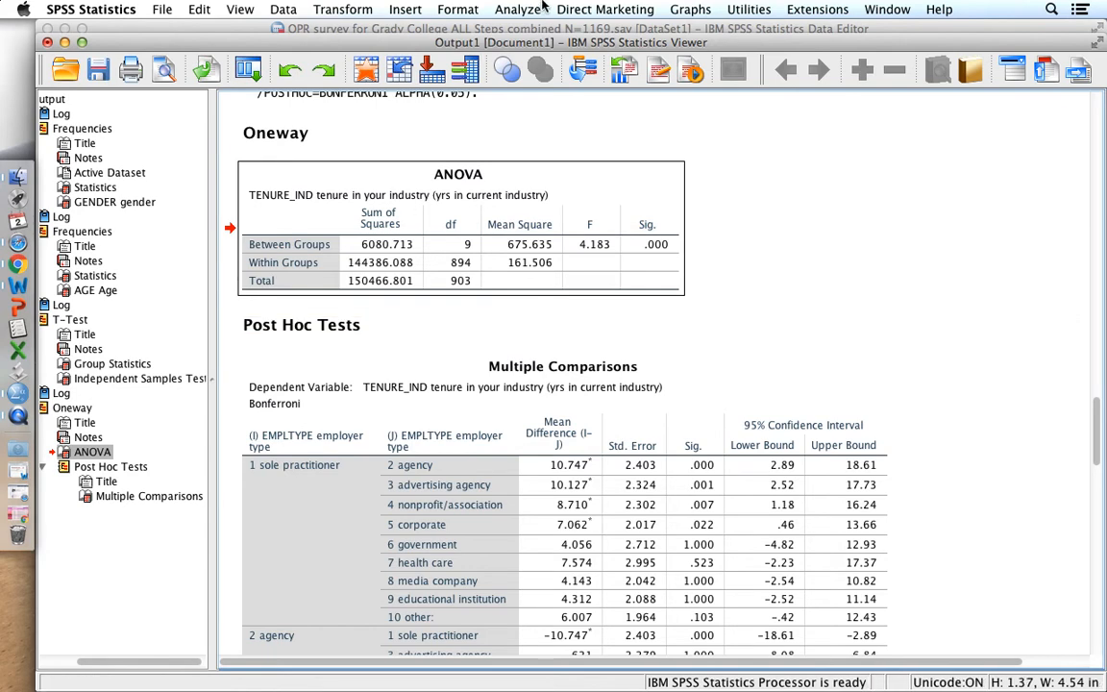
left_click(517, 10)
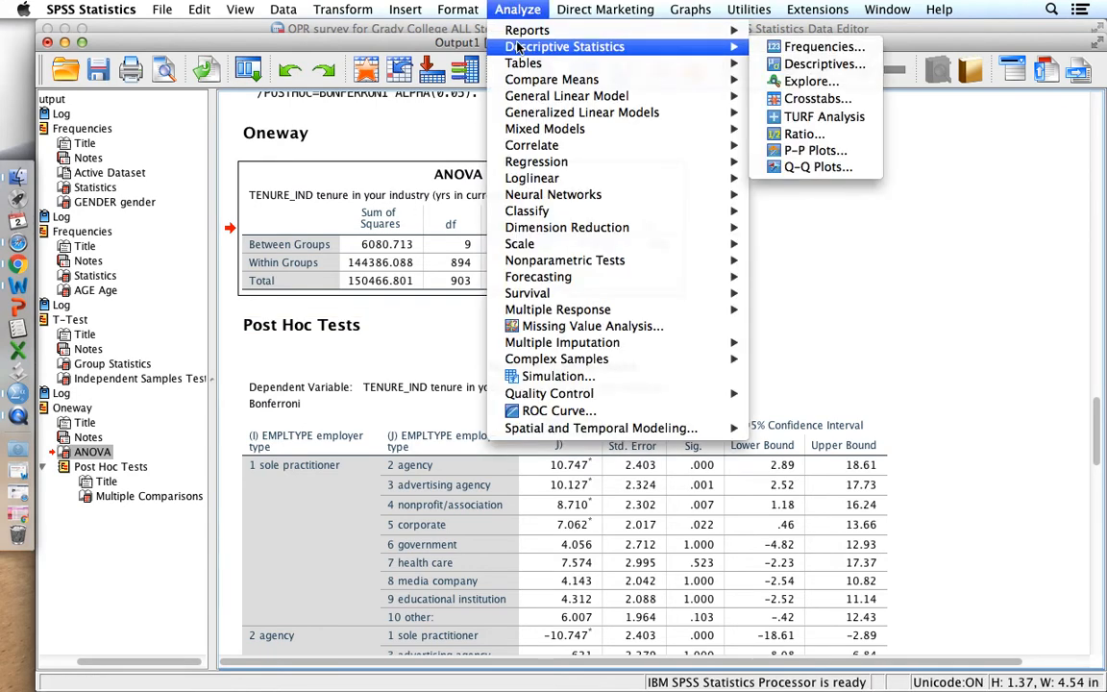
mouse_move(522, 97)
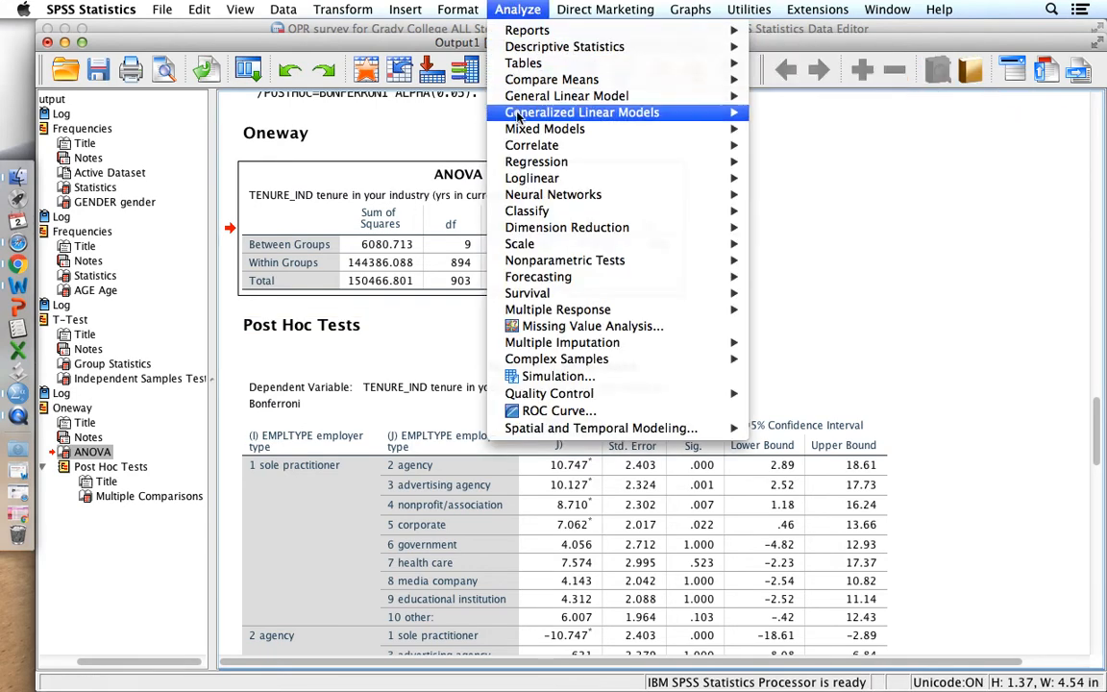
mouse_move(528, 145)
left_click(803, 147)
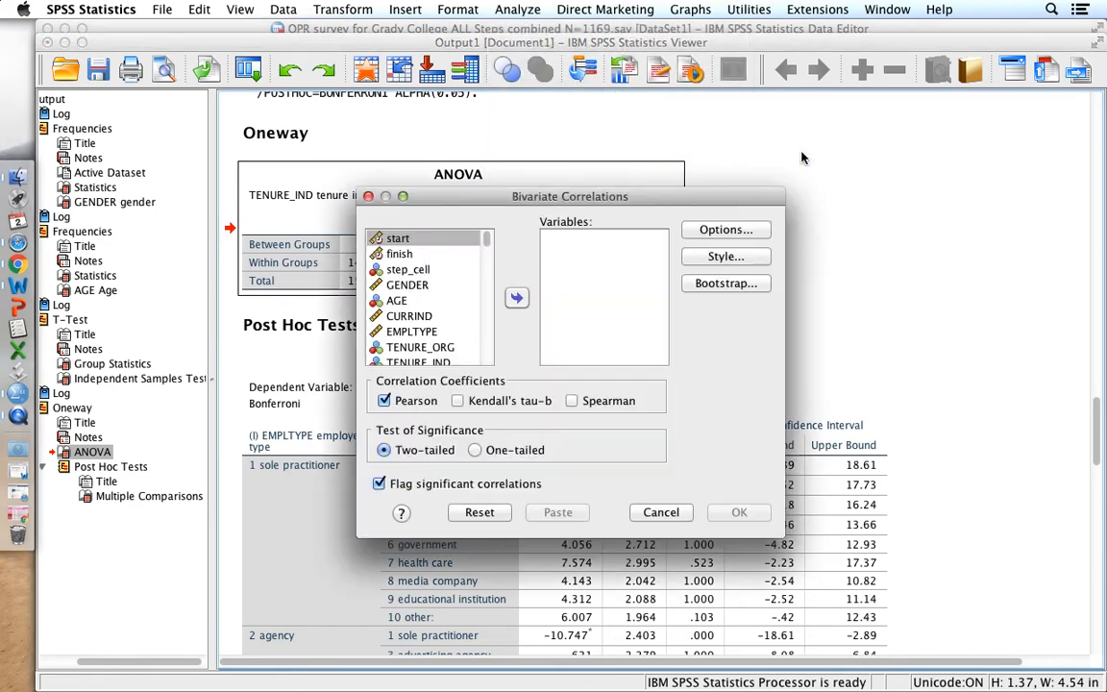
left_click(417, 301)
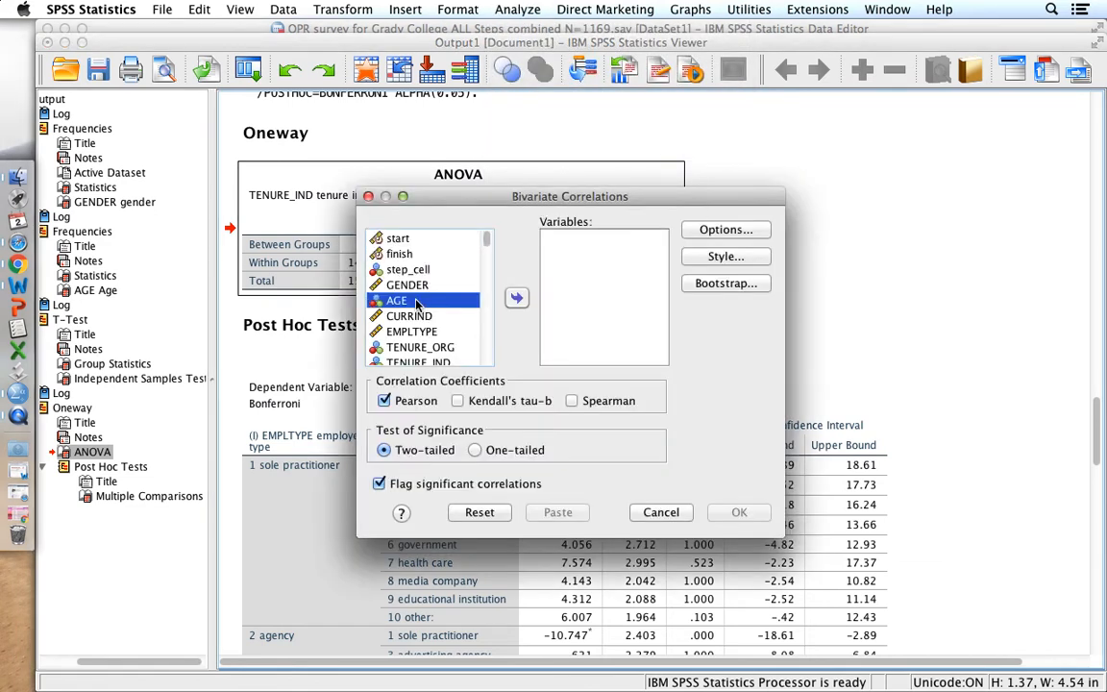
left_click(409, 316, "shift")
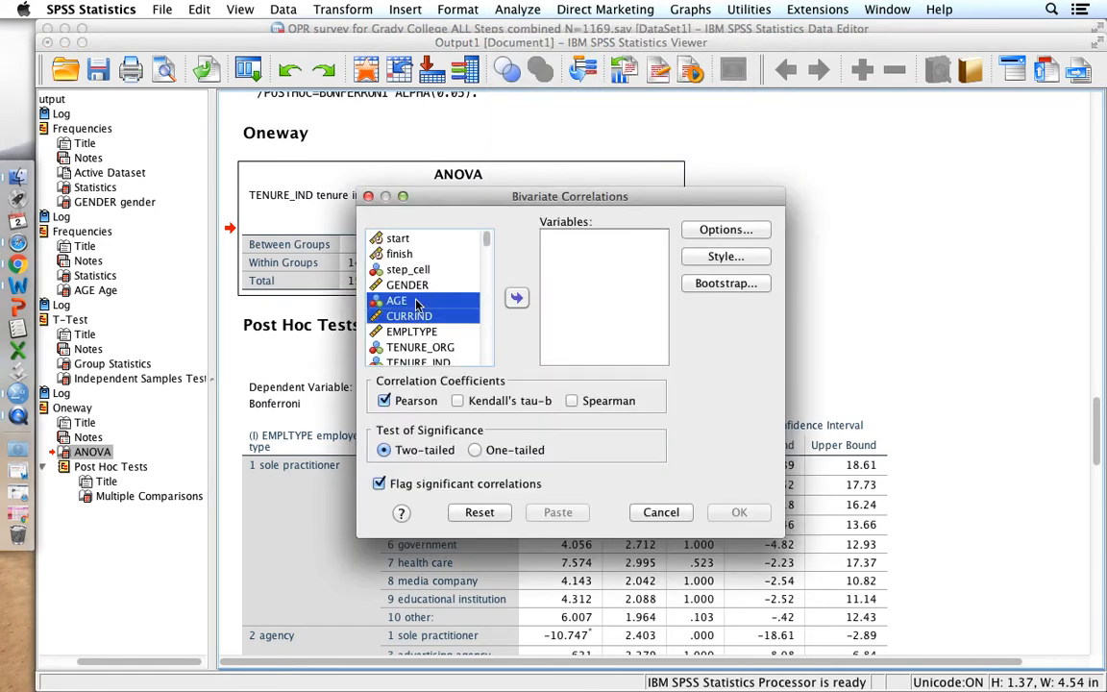
left_click(516, 298)
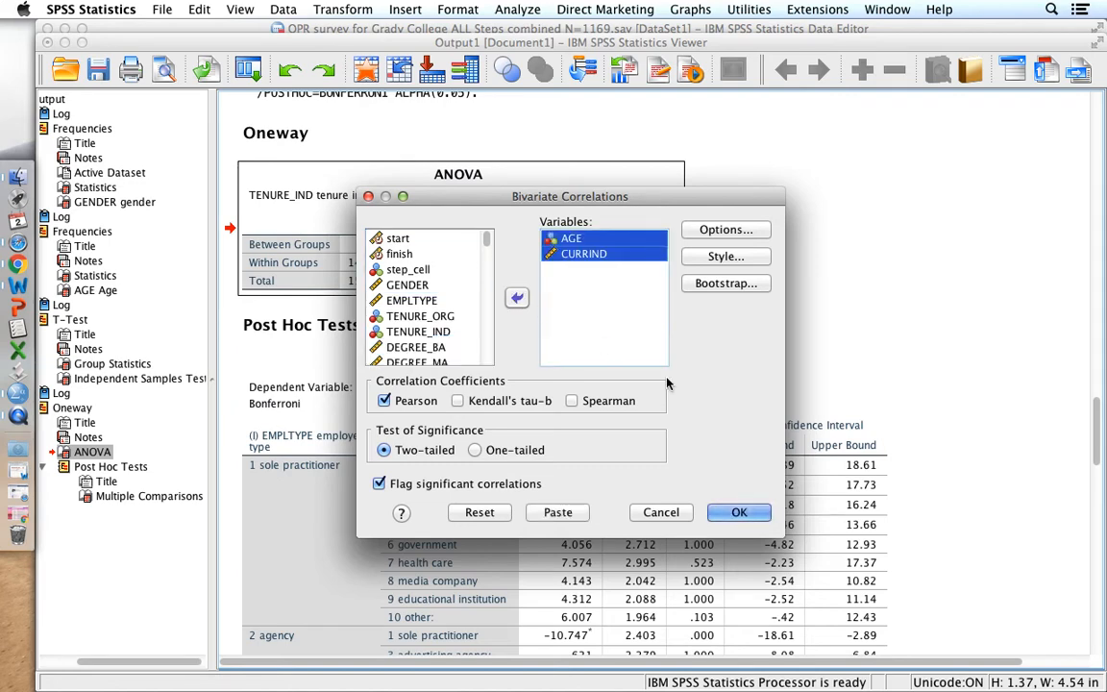
left_click(755, 520)
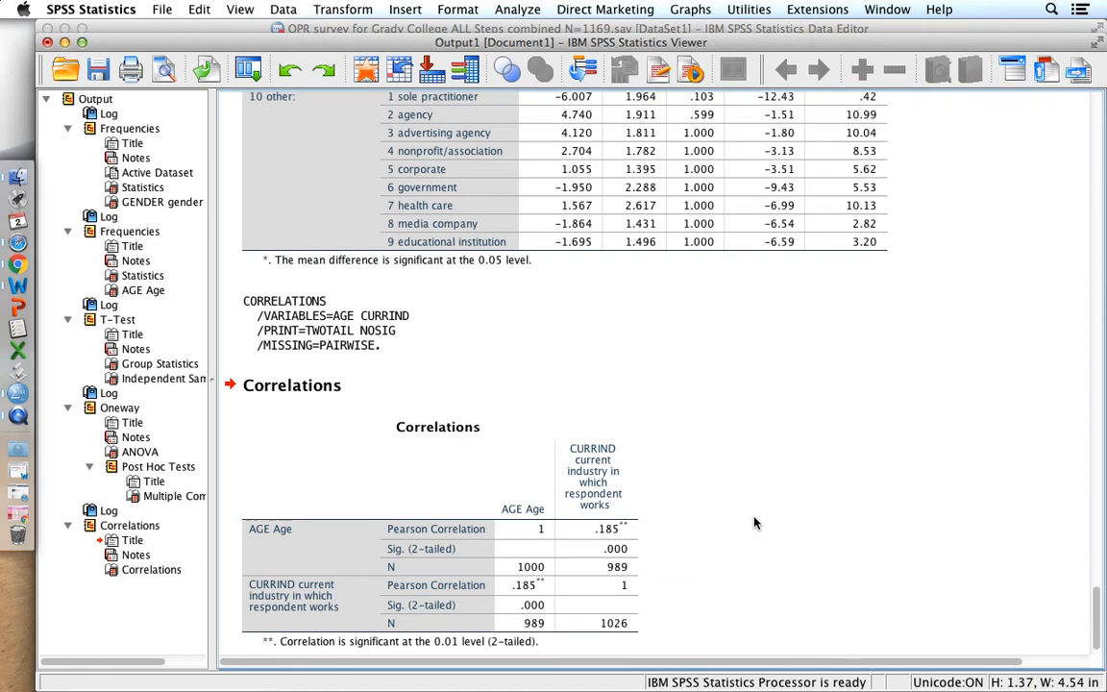
Step: Examine the Correlations table for AGE and CURRIND, reading the Pearson coefficient, significance and N
scroll(753, 519, "down", 1)
left_click(511, 465)
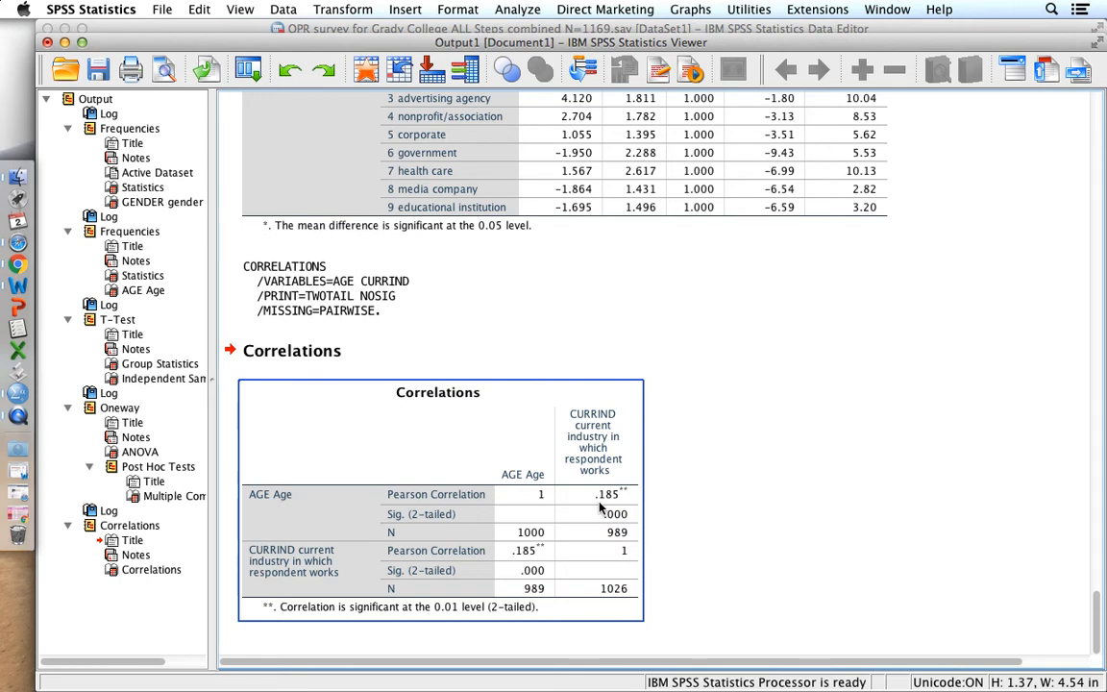
left_click(711, 478)
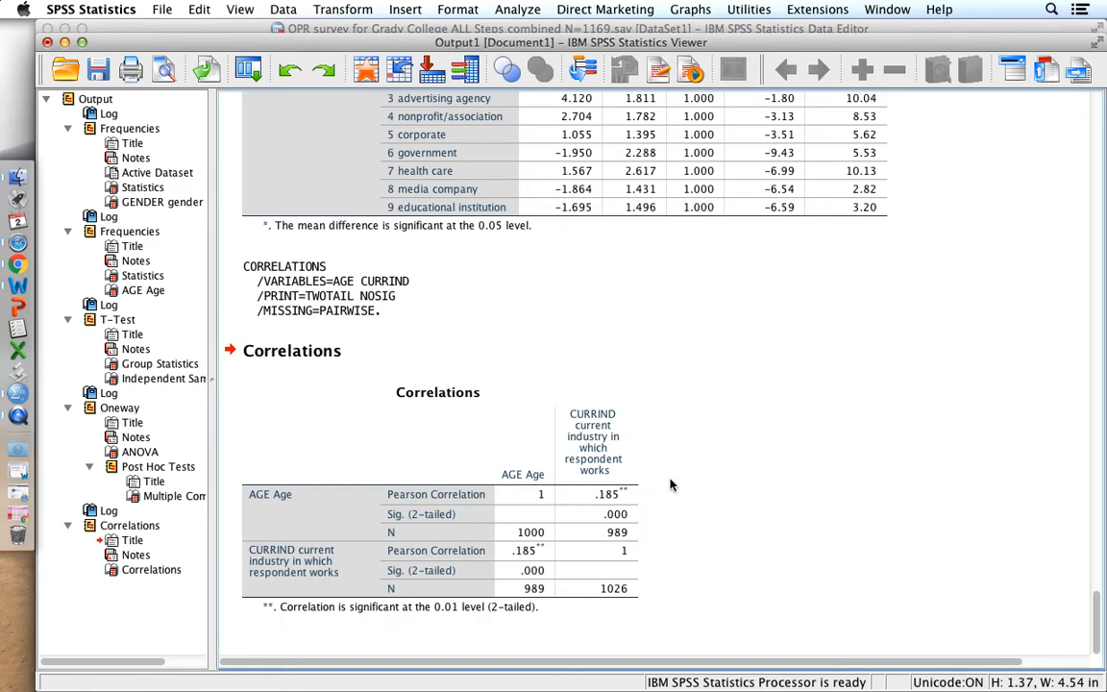
left_click(559, 449)
Step: Start a Factor Analysis with the consecutively listed items REL6 to REL10, REL12, REL13, REL15 and REL23 to REL25 as its variables
left_click(517, 9)
mouse_move(509, 50)
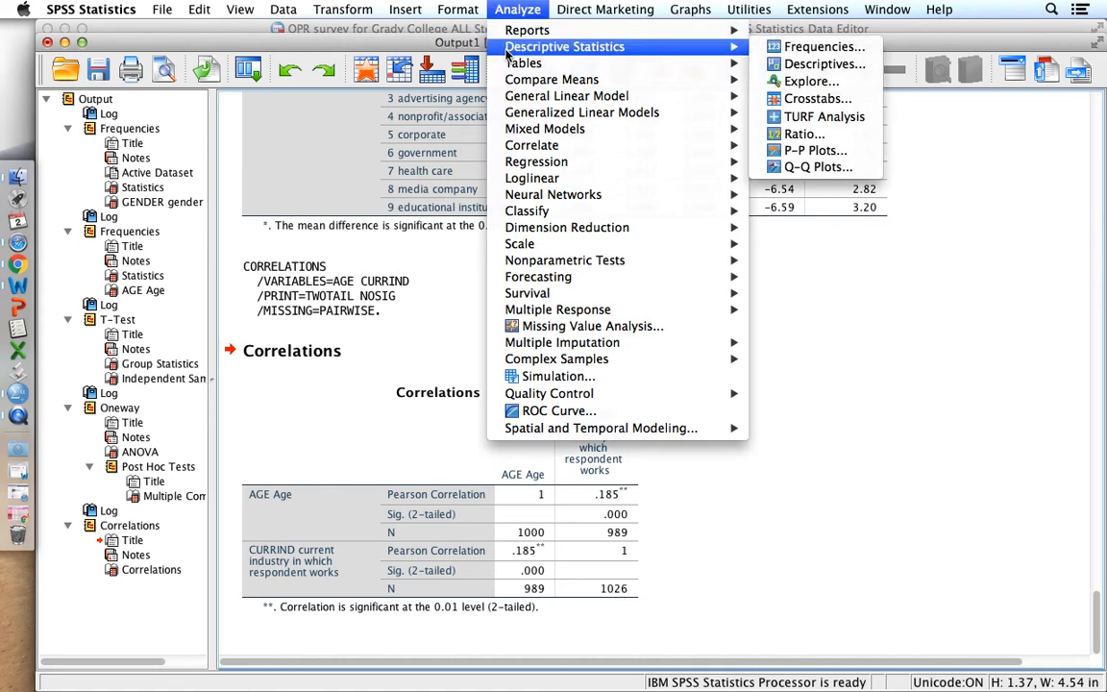
mouse_move(624, 228)
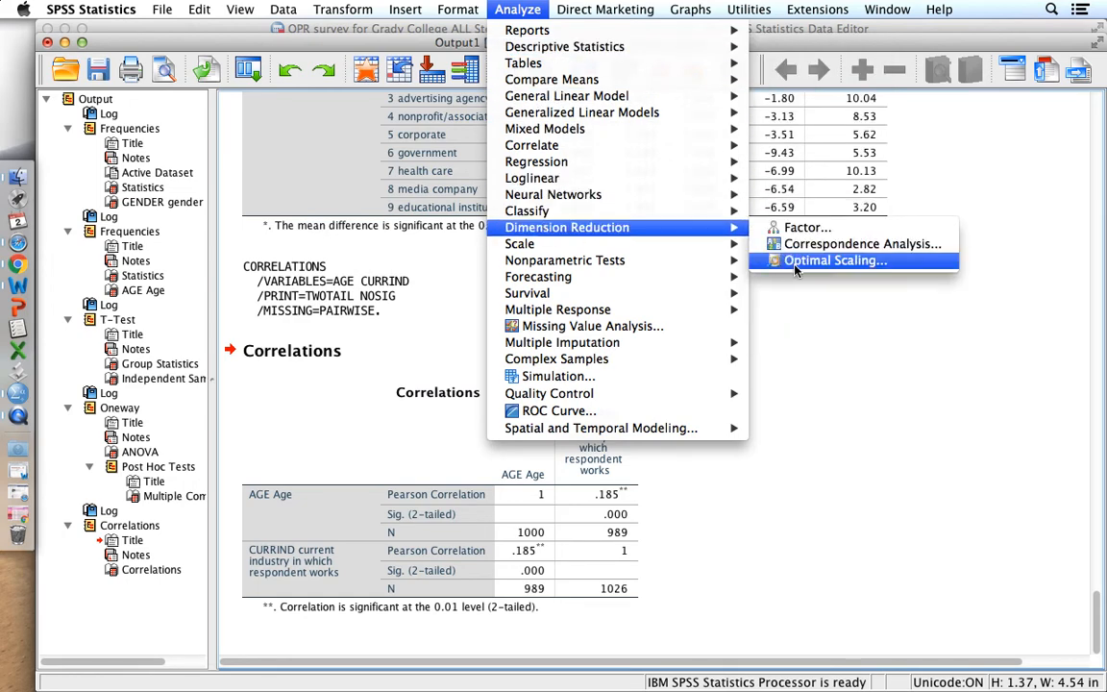
left_click(803, 228)
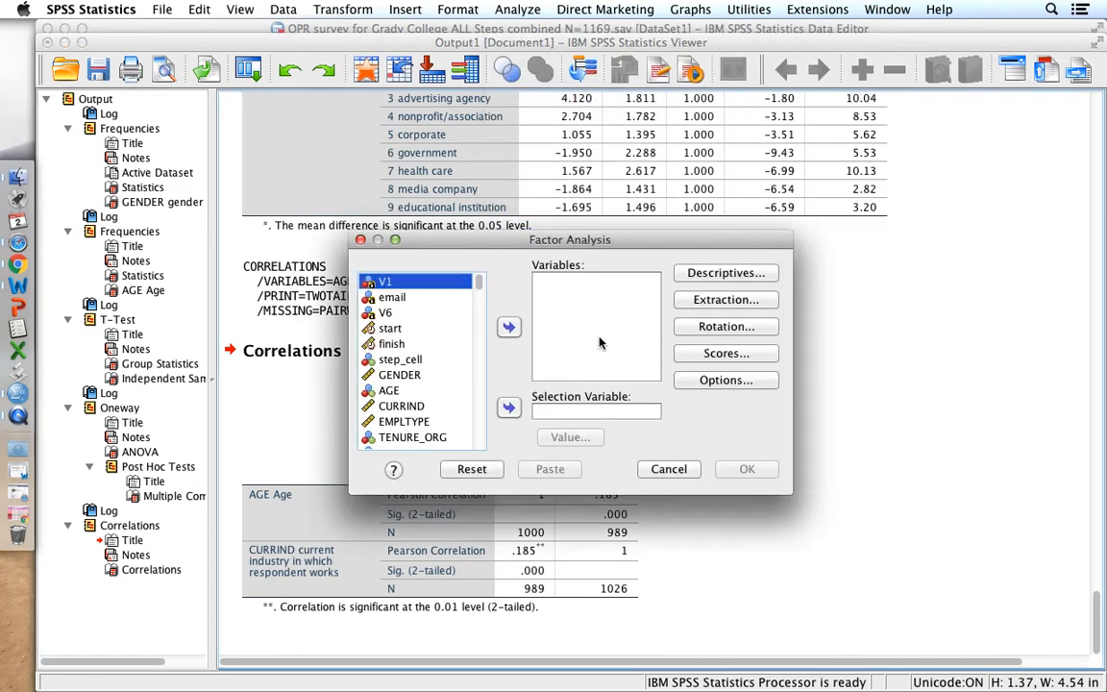
scroll(415, 389, "down", 10)
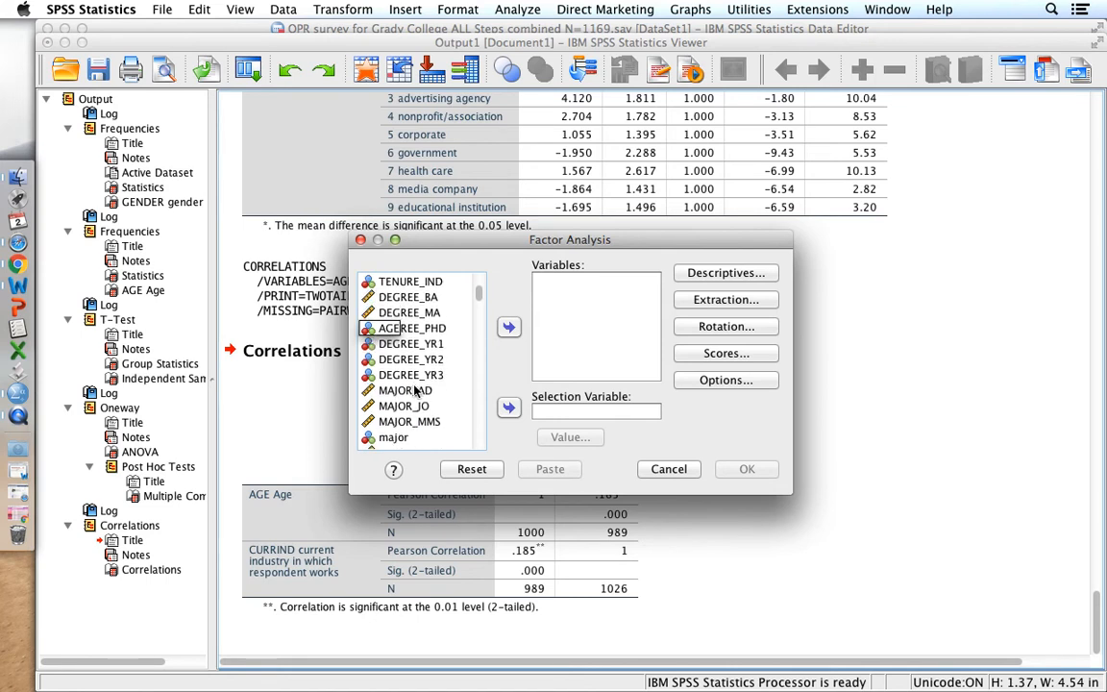
scroll(415, 389, "down", 5)
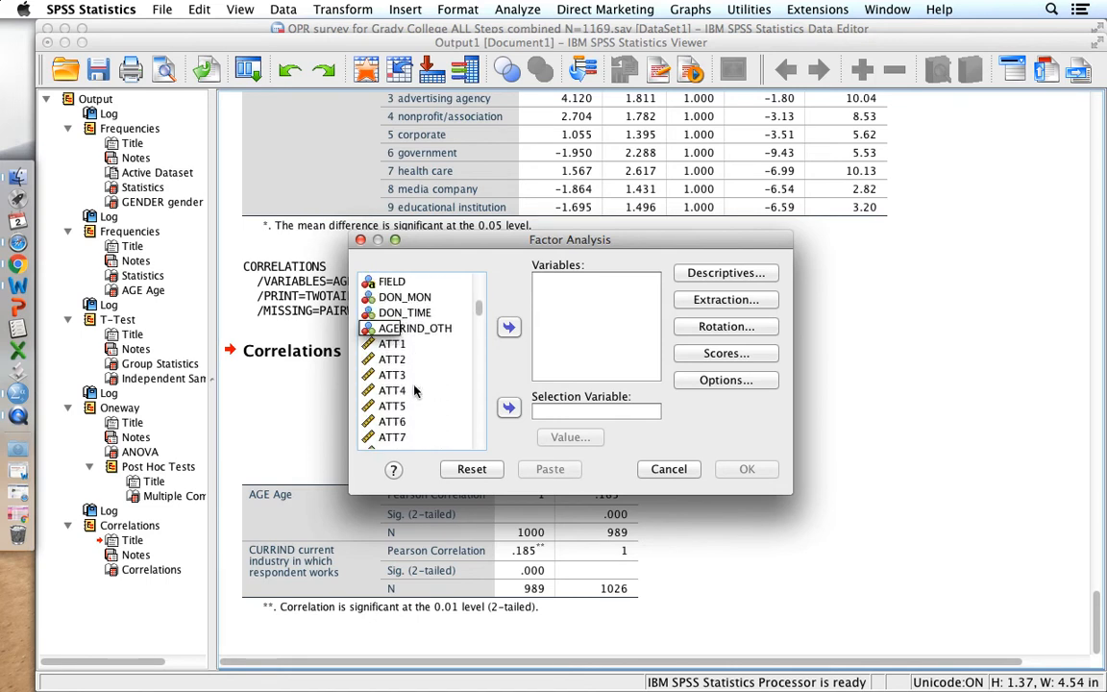
scroll(415, 389, "down", 5)
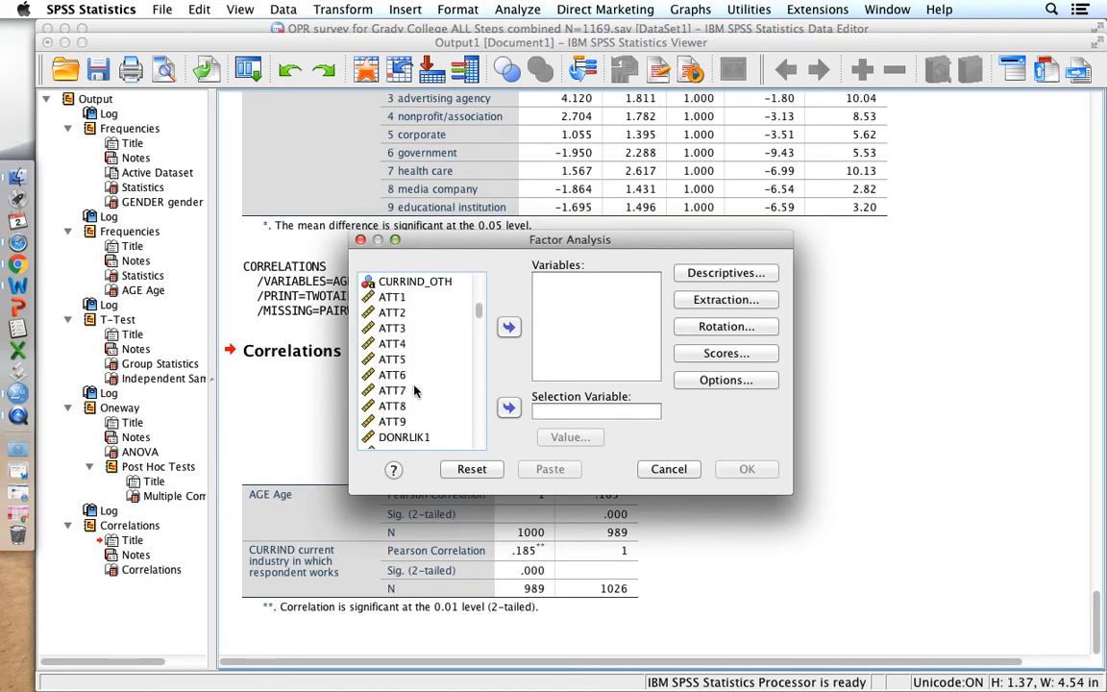
scroll(415, 389, "down", 8)
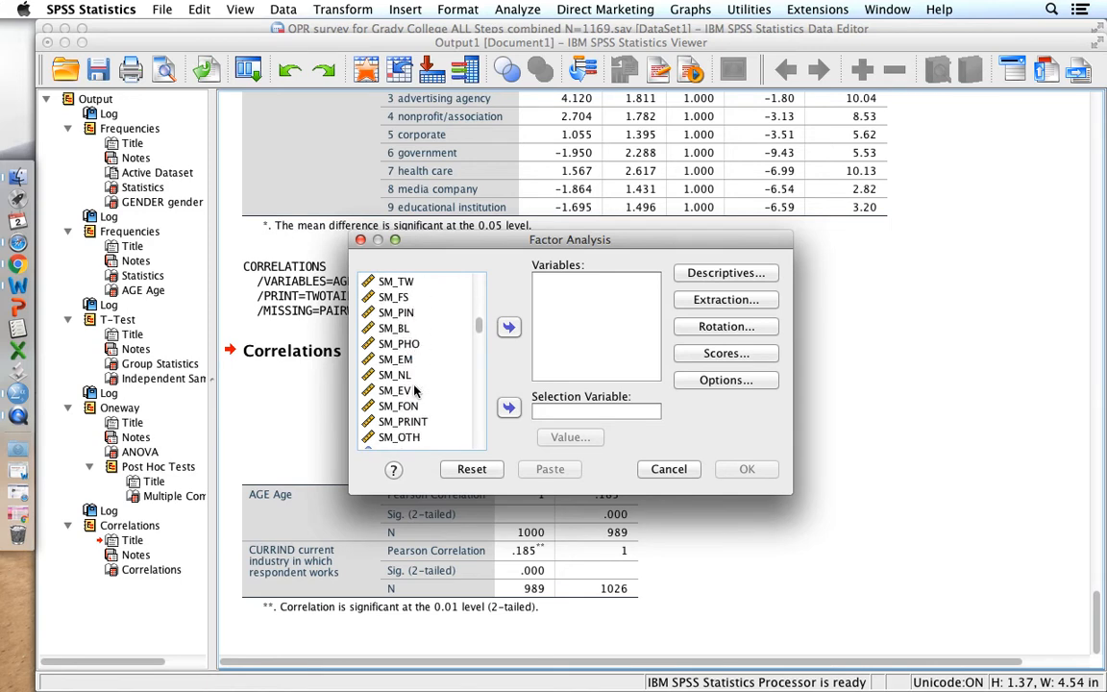
left_click(396, 375)
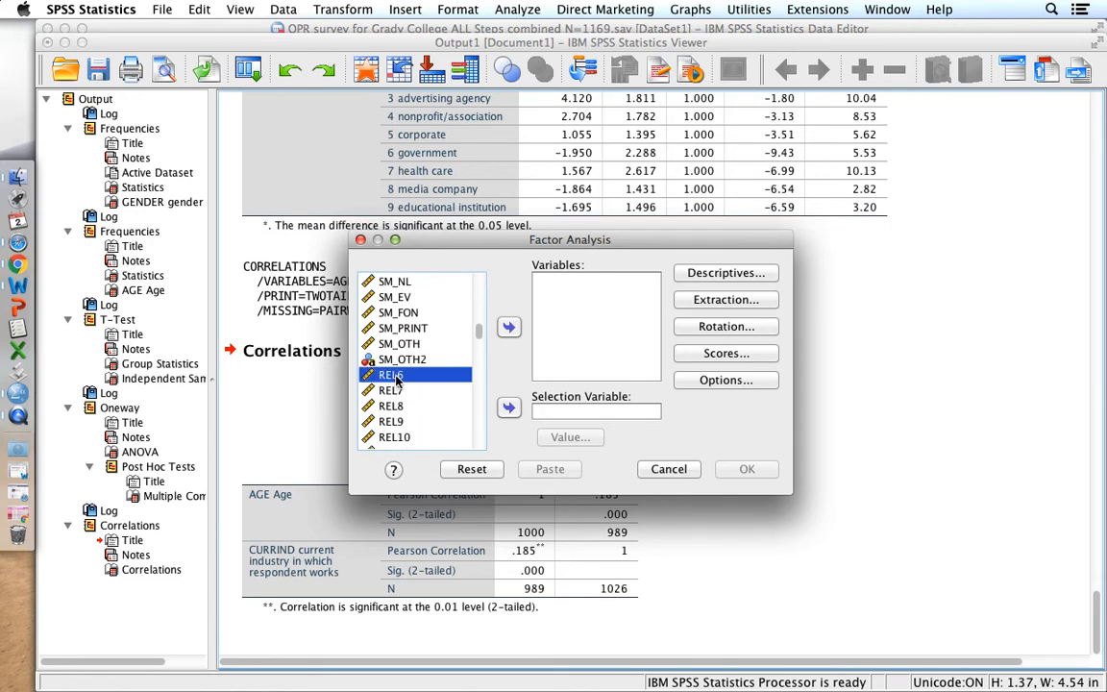
key("shift+Down")
key("shift+Down")
key("shift+Down")
key("shift+Down")
key("shift+Down")
key("shift+Down")
key("shift+Down")
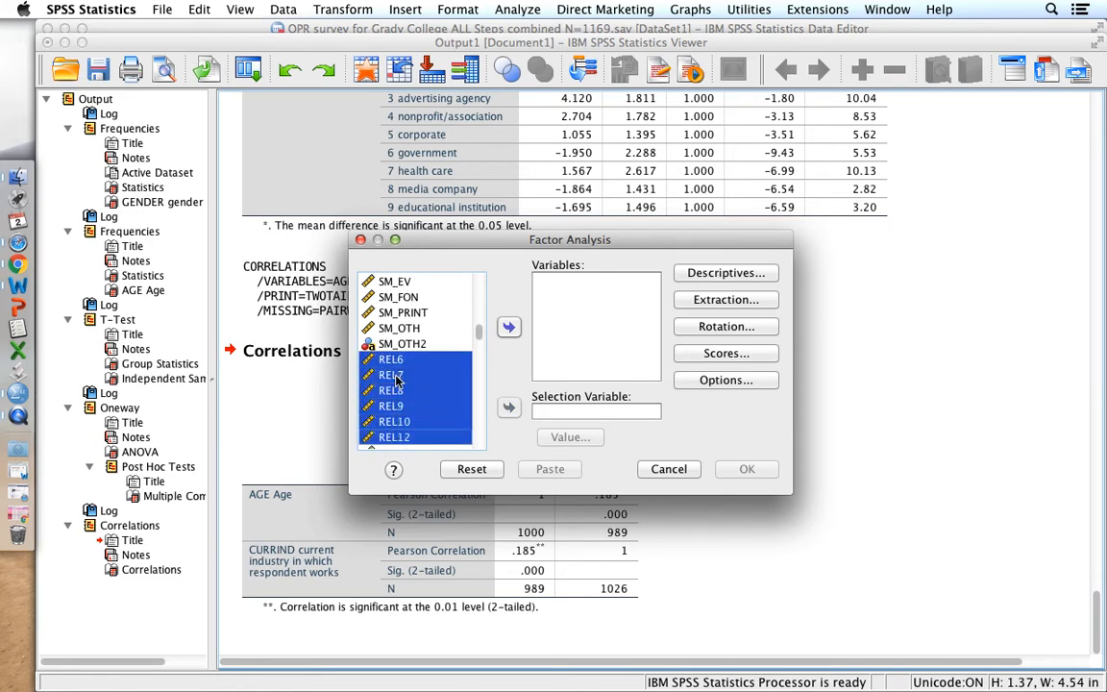
key("shift+Down")
key("shift+Down")
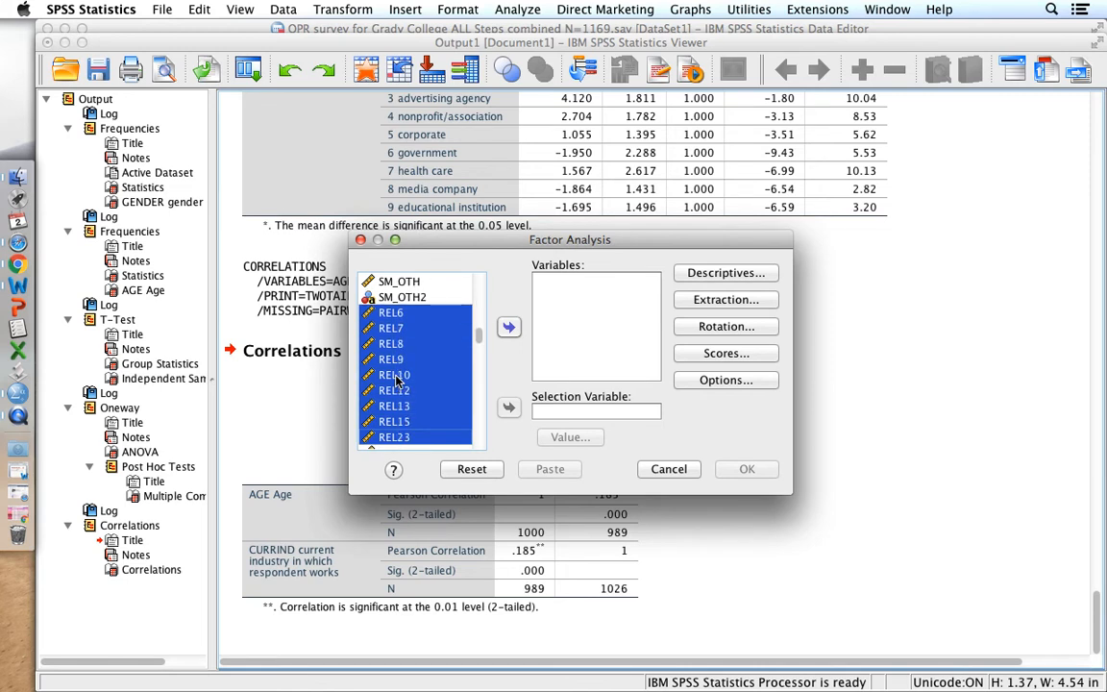
scroll(396, 382, "down", 2)
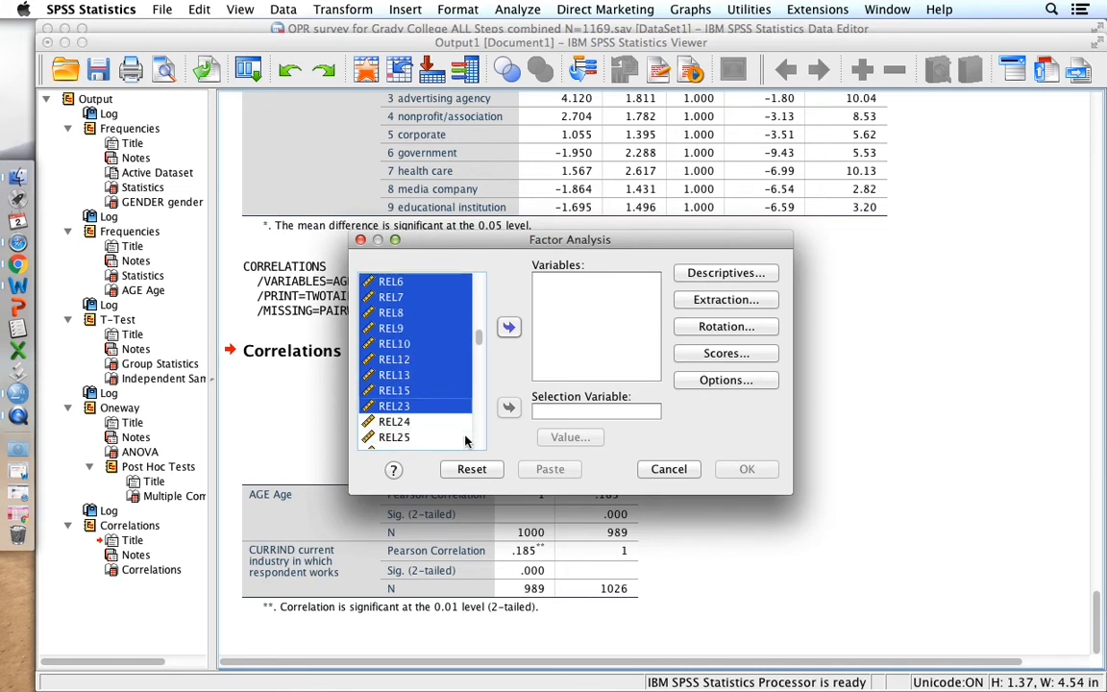
key("shift+Down")
key("shift+Down")
scroll(467, 441, "down", 3)
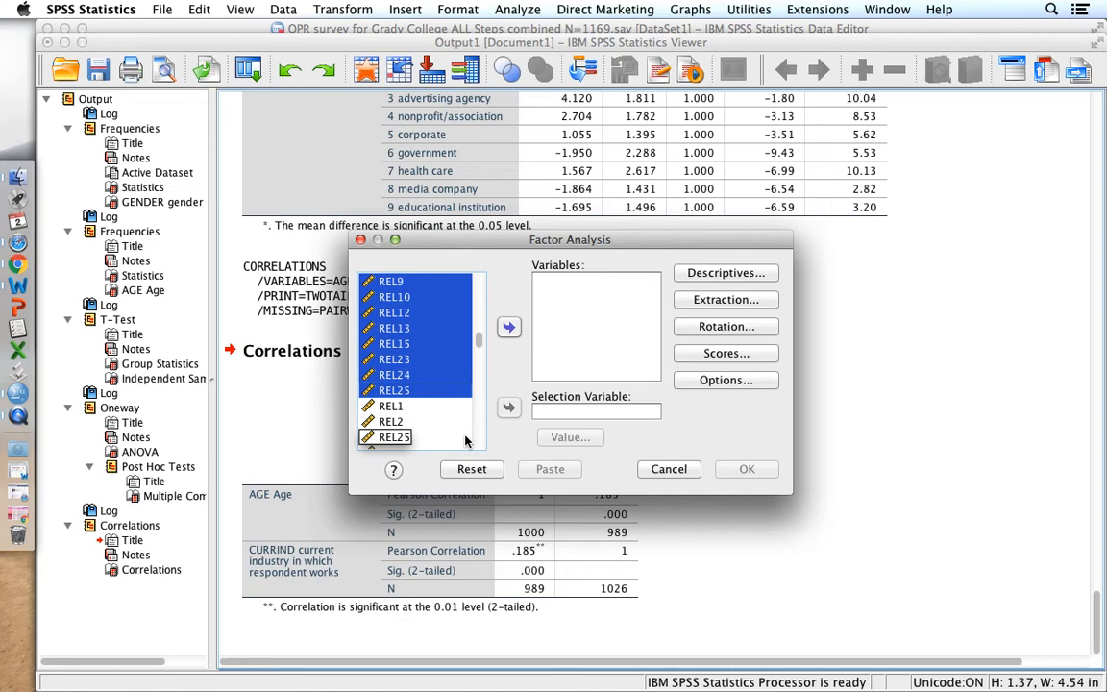
left_click(508, 329)
Step: Set the factor extraction method to Principal axis factoring and the rotation method to Varimax
left_click(698, 299)
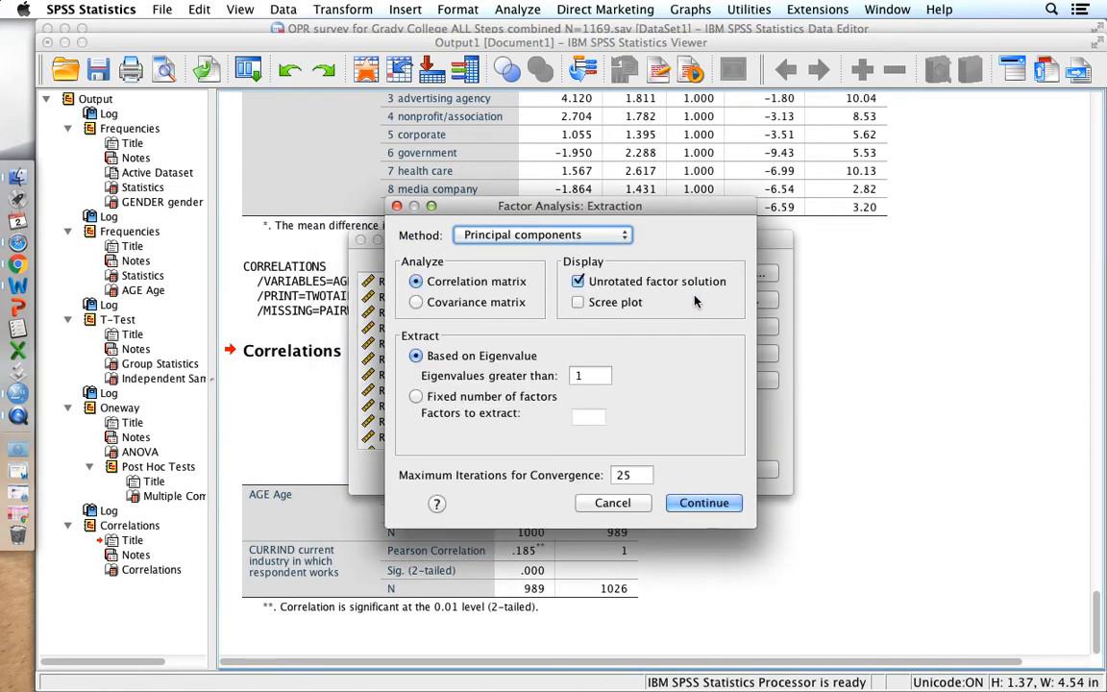
left_click(534, 233)
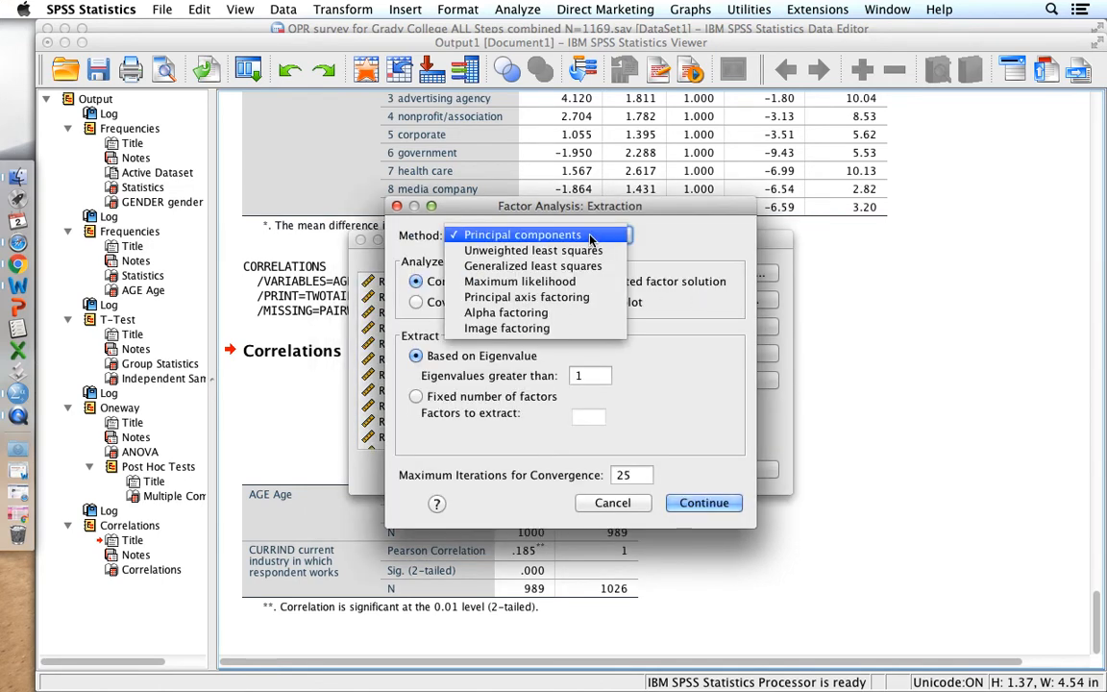
left_click(572, 297)
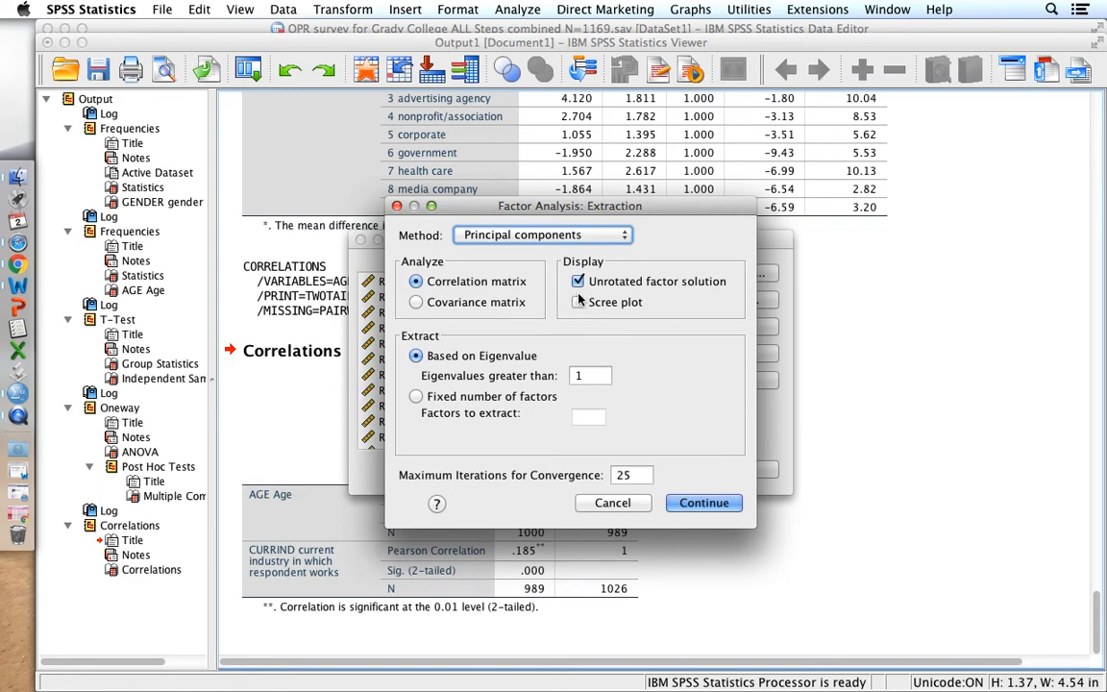
left_click(712, 504)
left_click(735, 331)
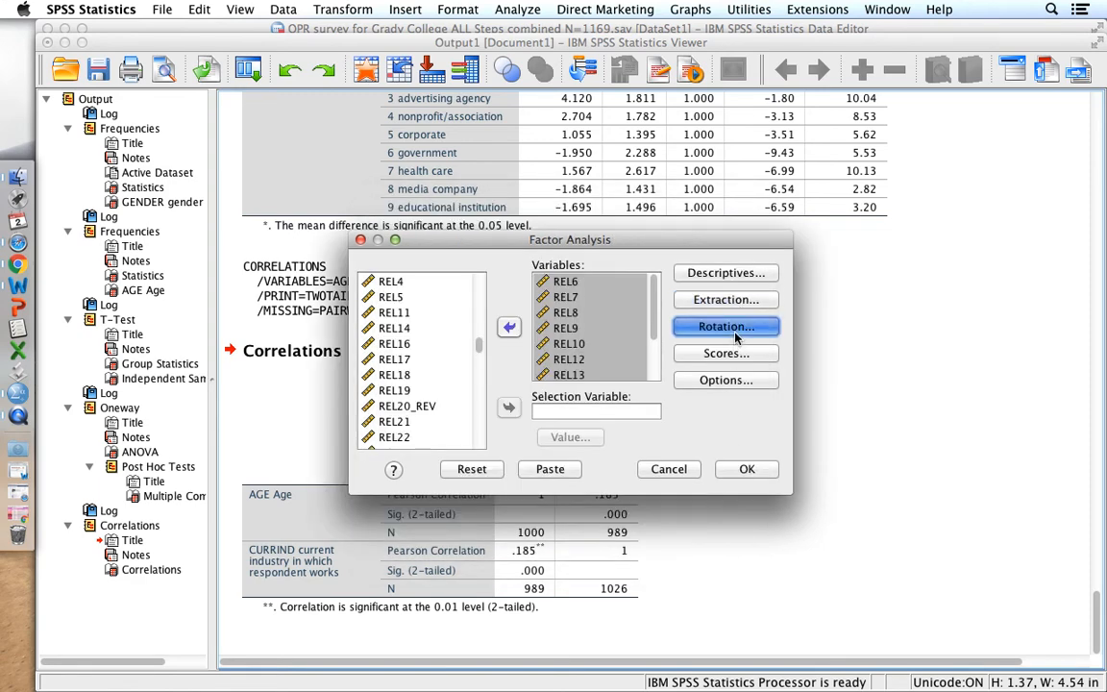
left_click(461, 306)
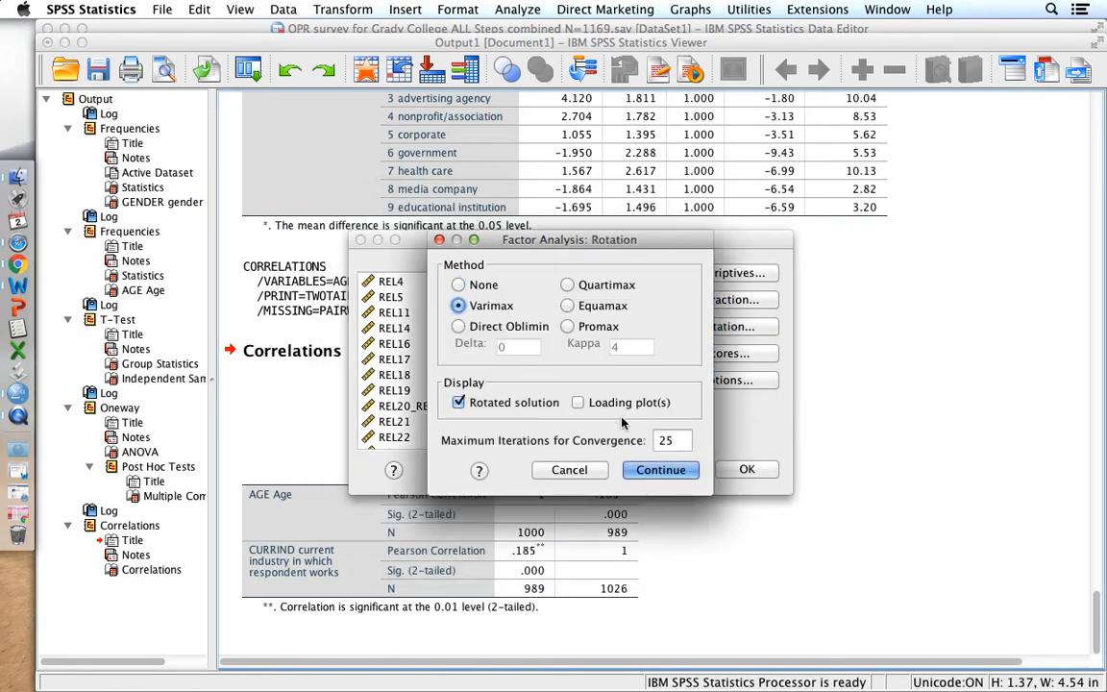
left_click(660, 469)
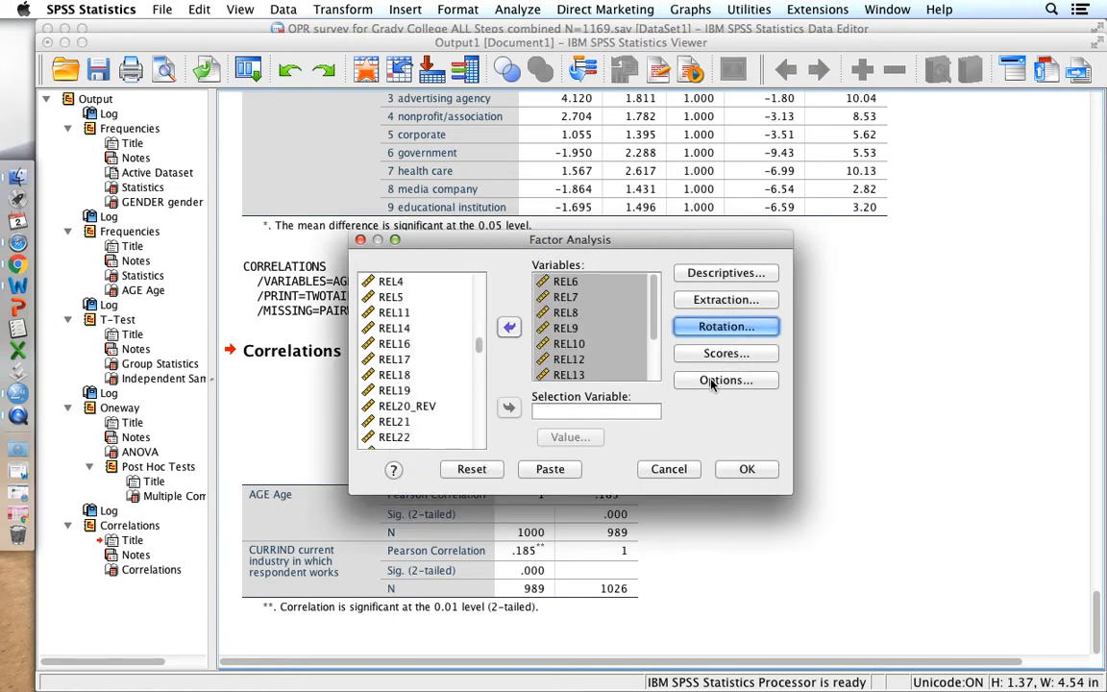
Step: Have the factor coefficients sorted by size and run the Factor Analysis
left_click(712, 381)
left_click(458, 381)
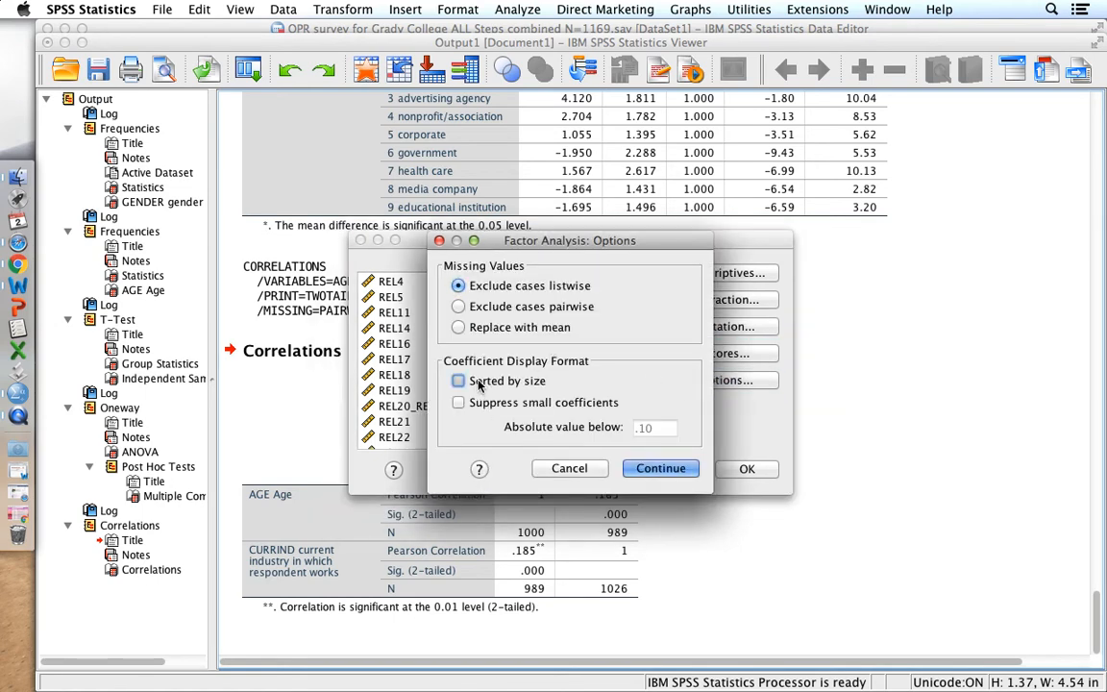
left_click(660, 468)
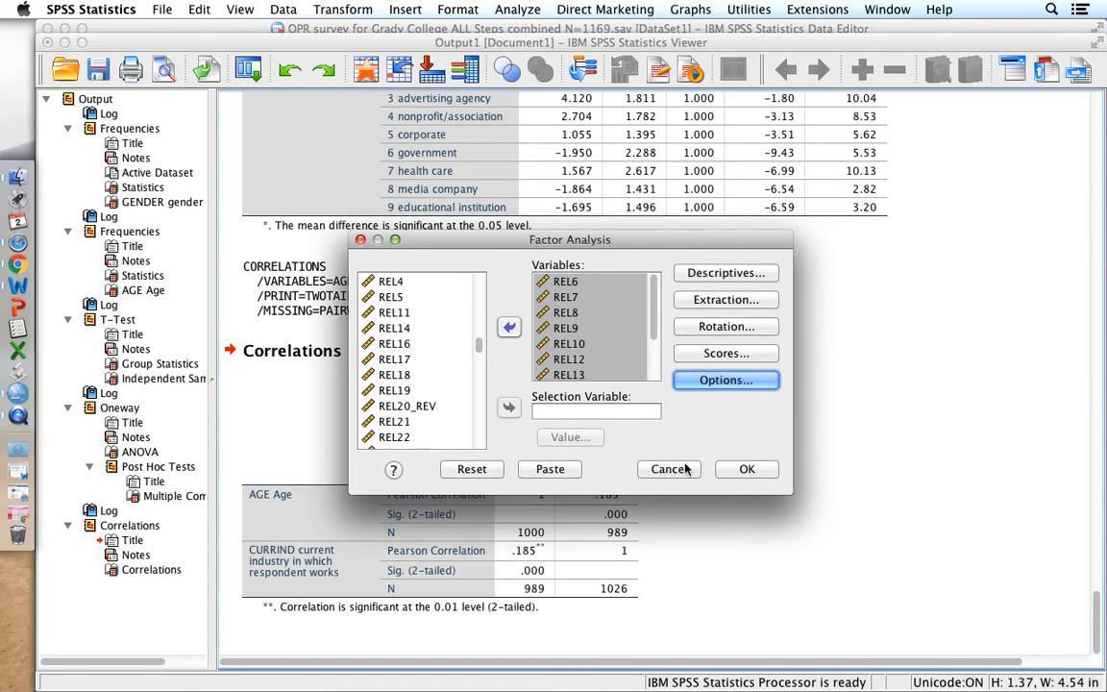
left_click(746, 469)
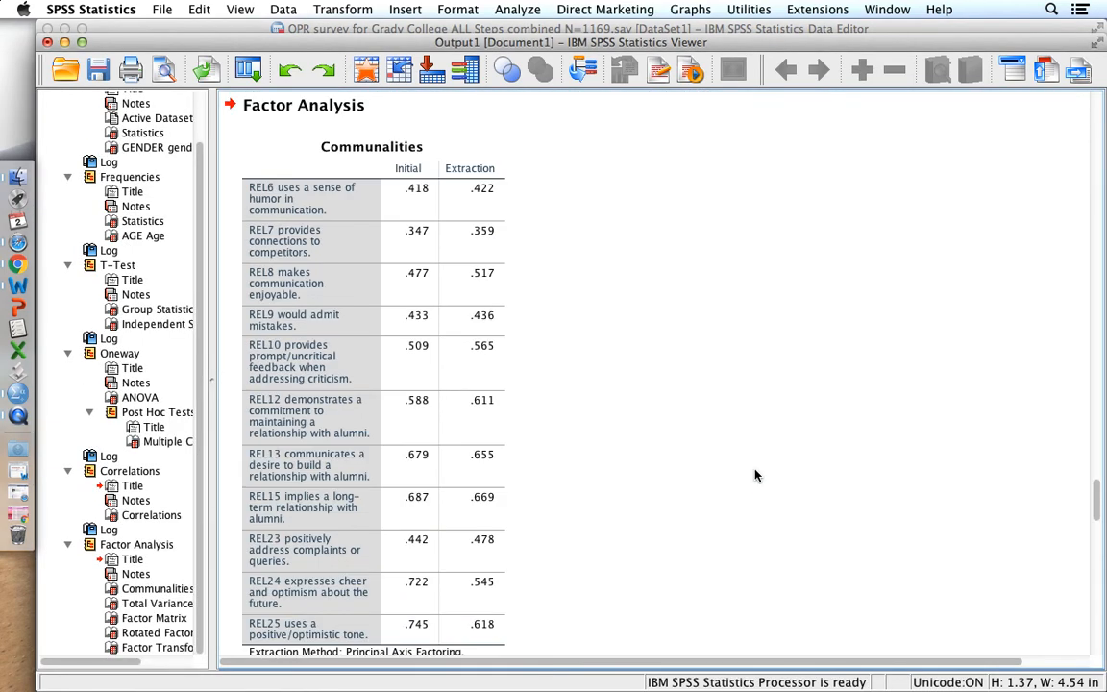
Step: Examine the factor output, reviewing the Communalities, Total Variance Explained and Rotated Factor Matrix tables
scroll(755, 469, "down", 2)
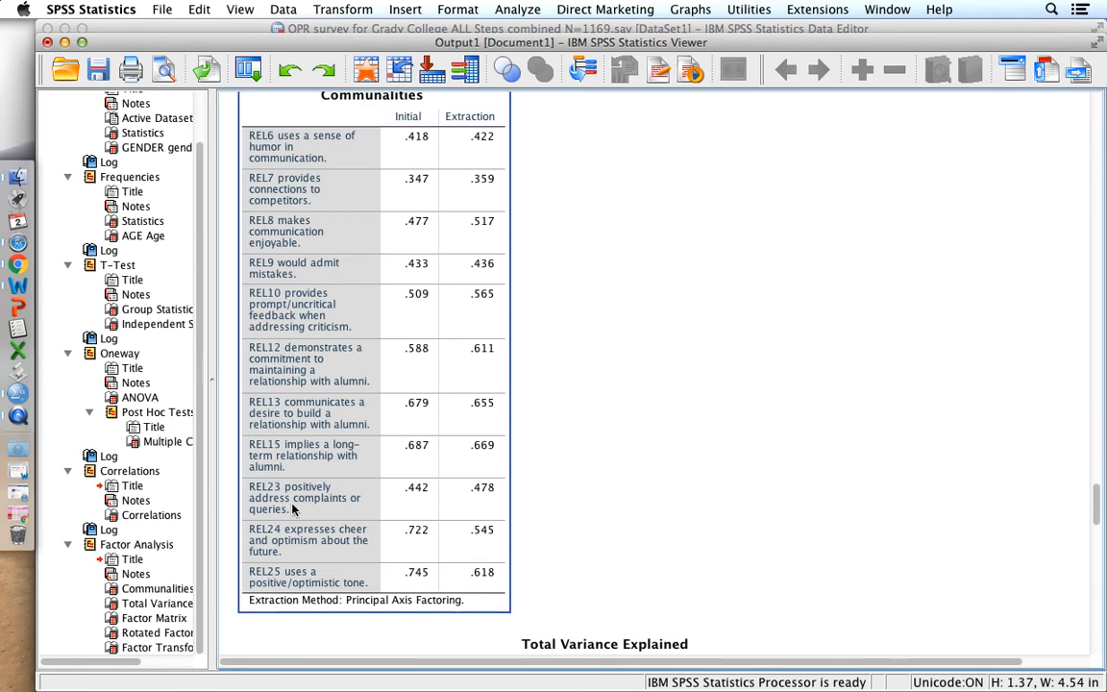
left_click(159, 603)
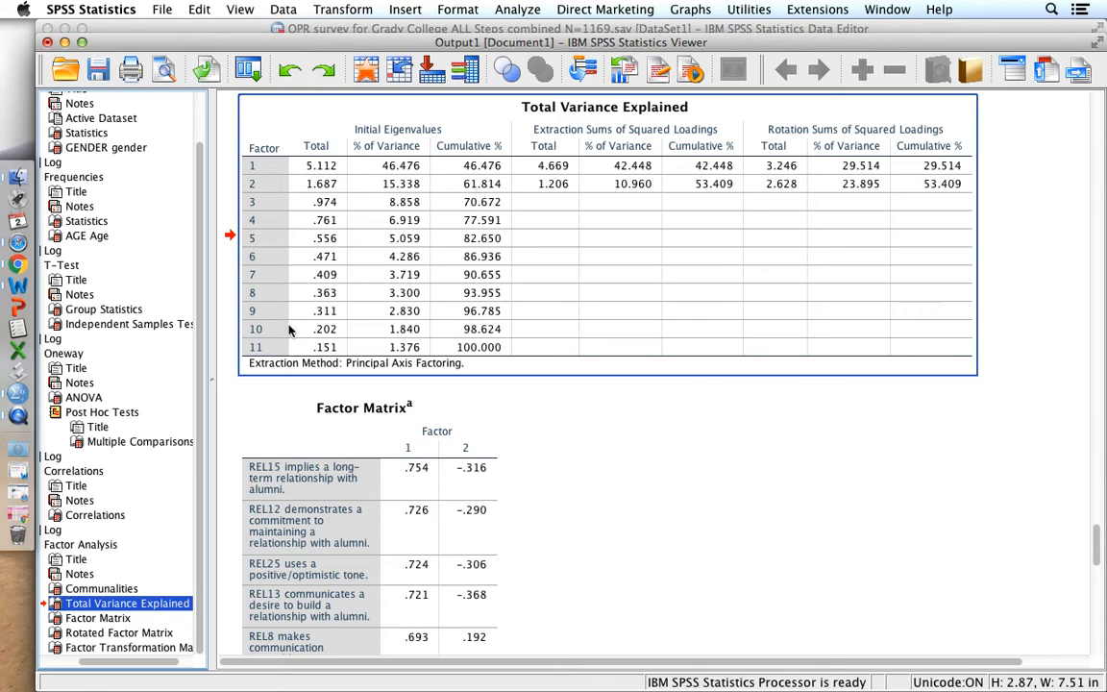
left_click(111, 632)
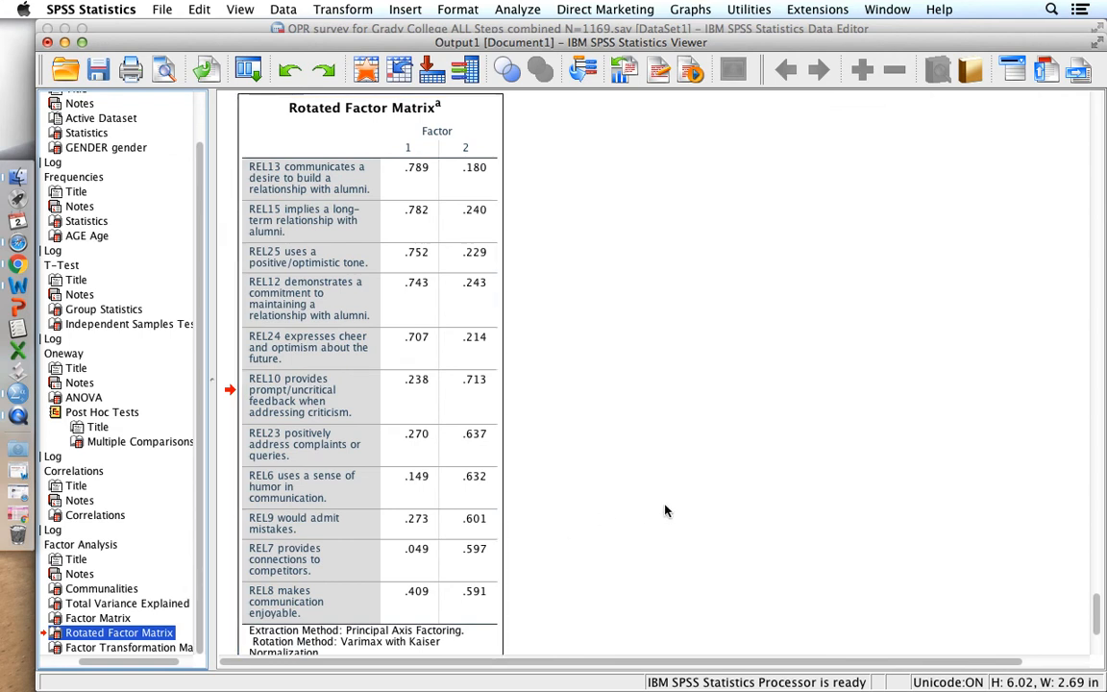
Step: Examine the item loadings on both factors in the Rotated Factor Matrix, along with the Factor Transformation Matrix below it
scroll(665, 510, "down", 2)
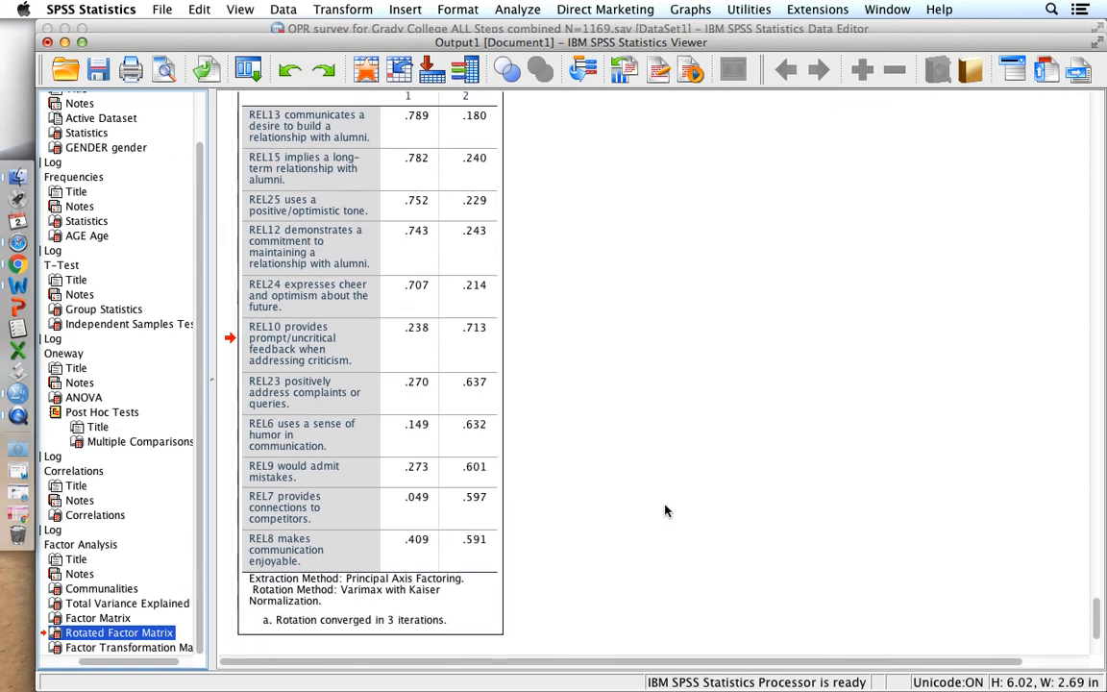
scroll(665, 510, "up", 2)
scroll(664, 510, "down", 1)
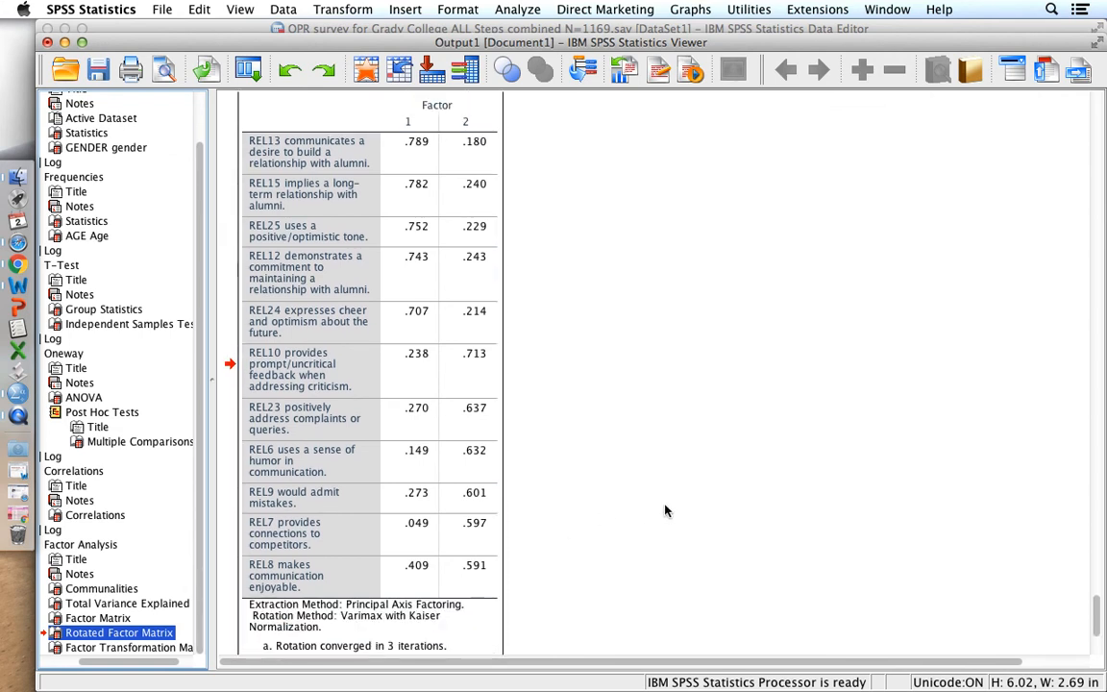
left_click(399, 145)
scroll(544, 309, "down", 5)
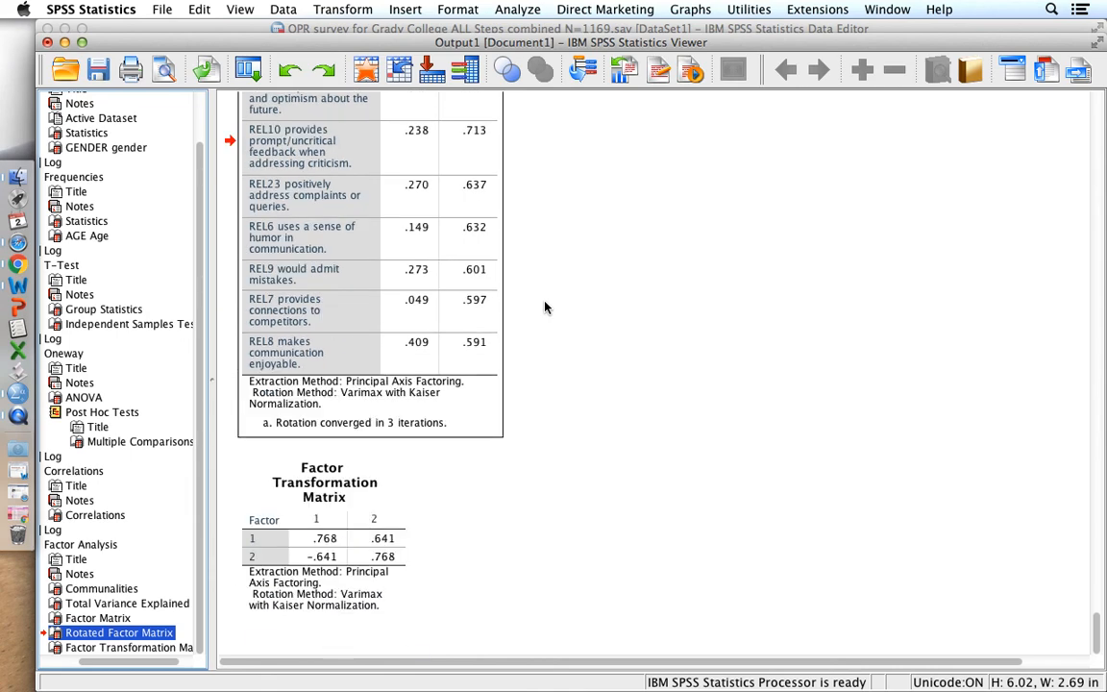
scroll(543, 307, "up", 10)
scroll(544, 308, "down", 10)
scroll(544, 307, "up", 7)
scroll(544, 307, "down", 2)
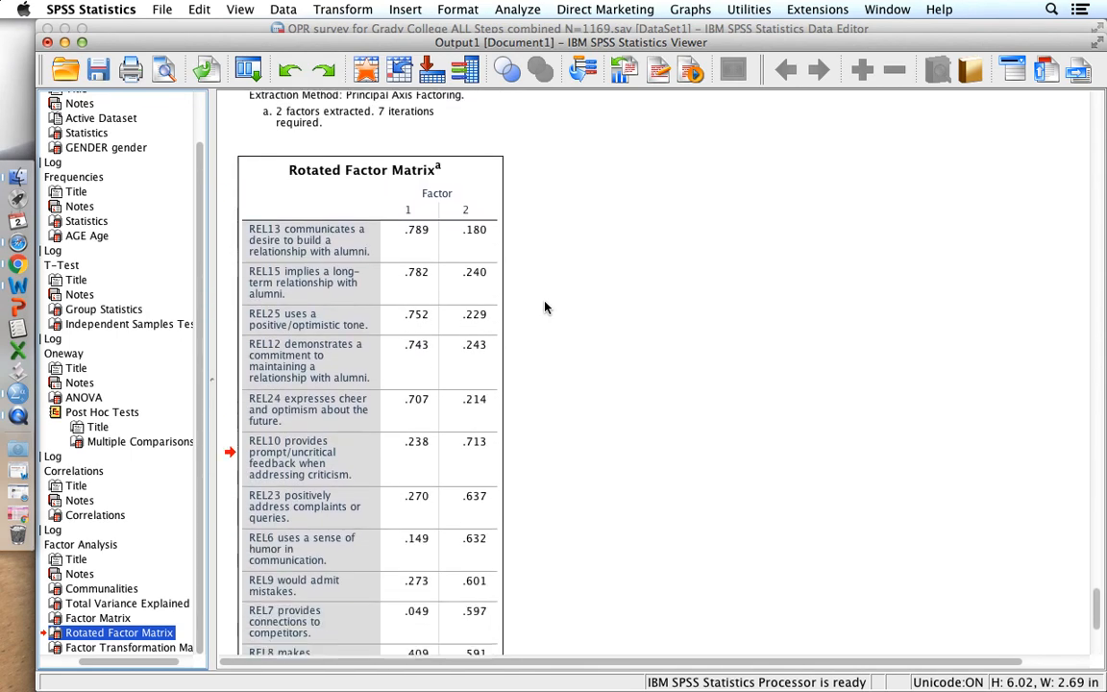
scroll(544, 307, "down", 1)
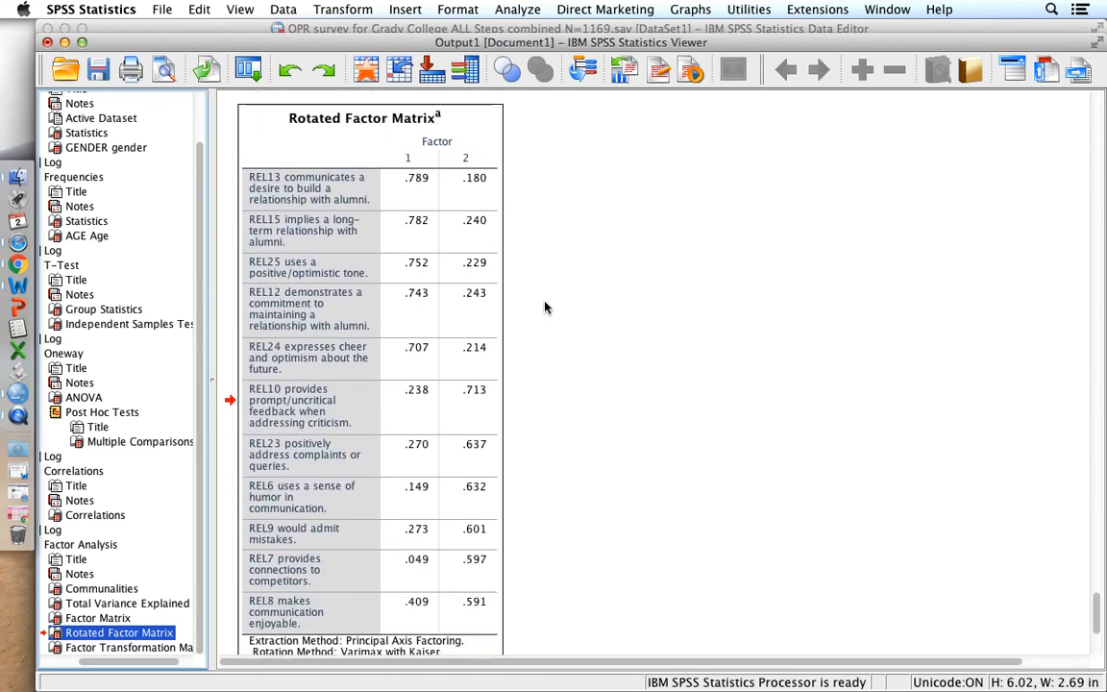
left_click(519, 9)
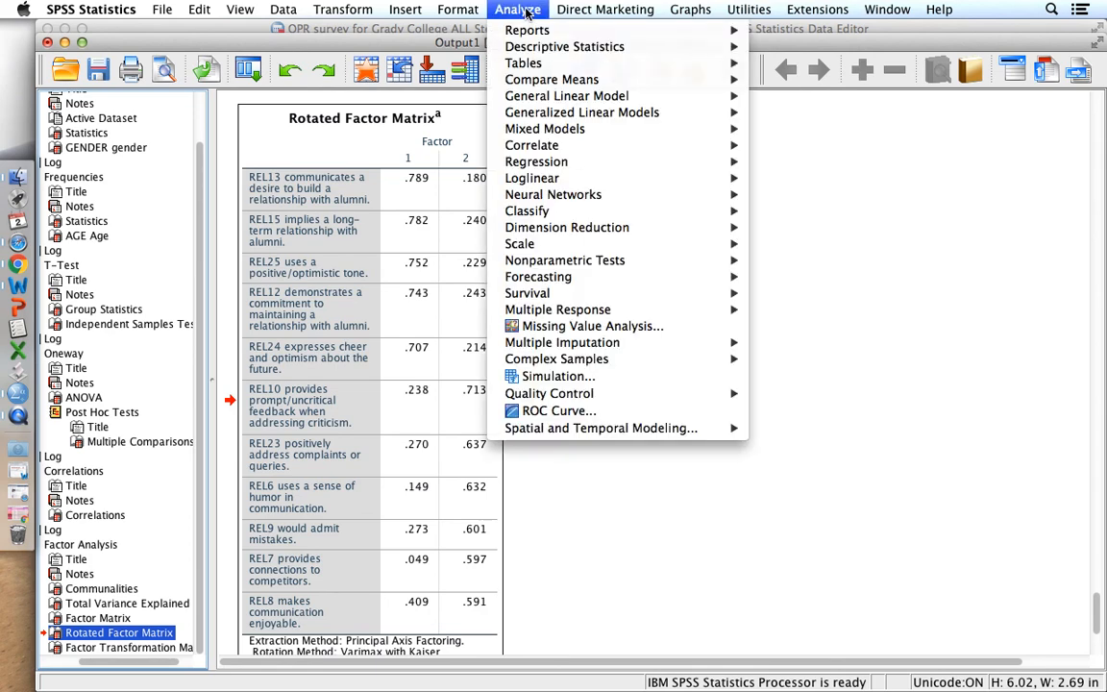
left_click(885, 270)
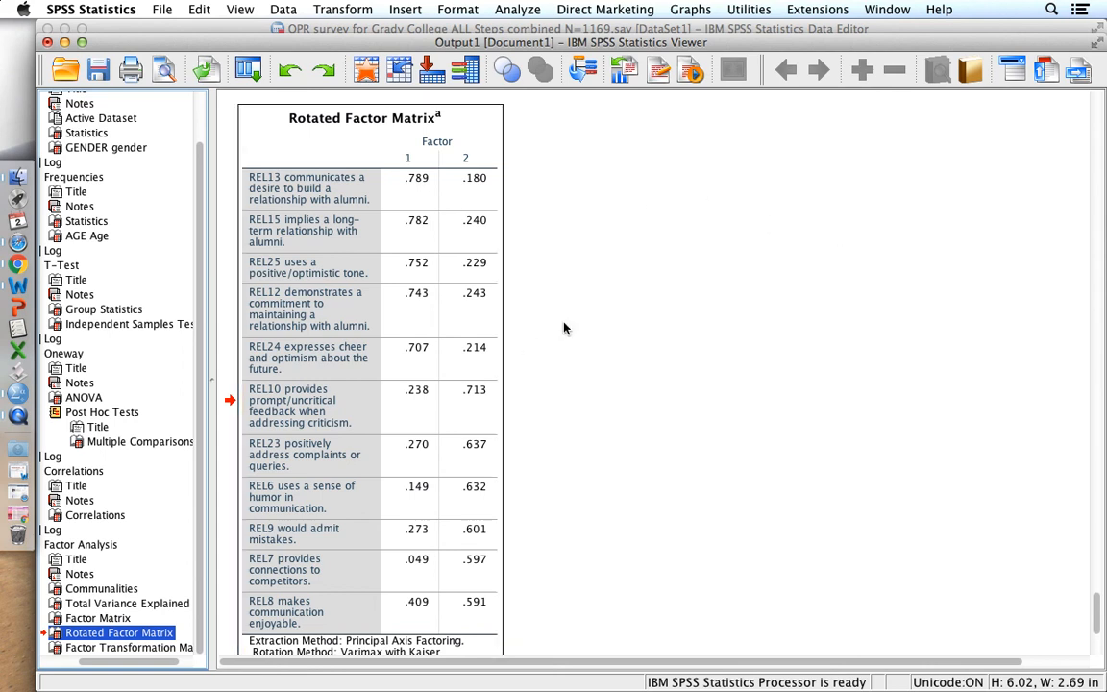
left_click(495, 389)
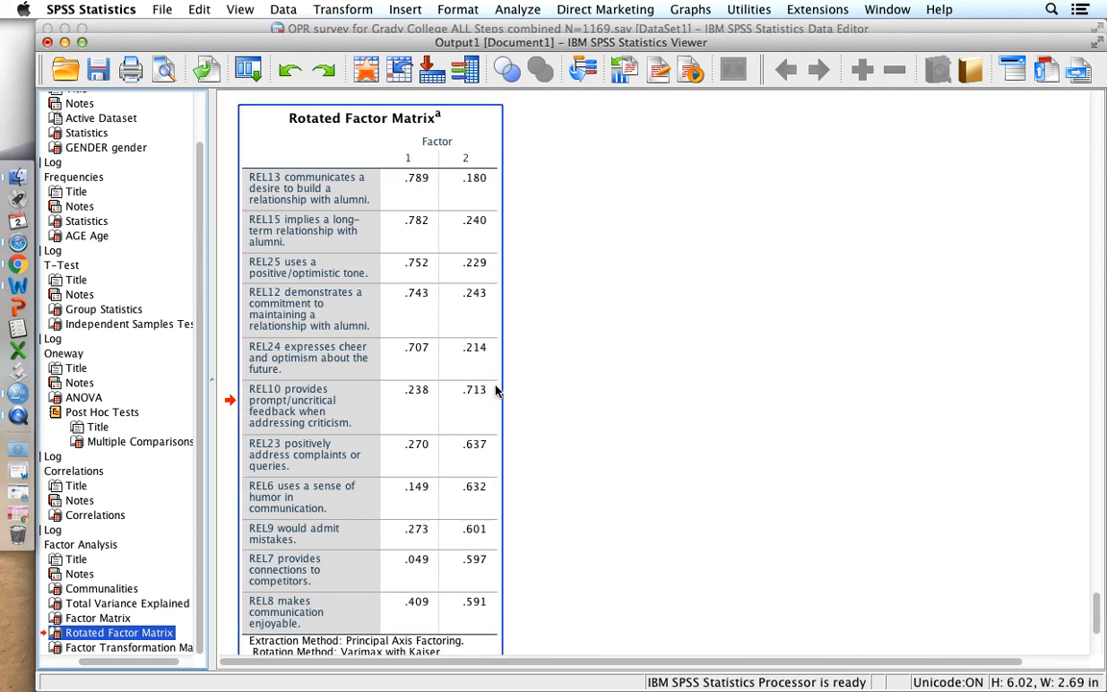
left_click(520, 253)
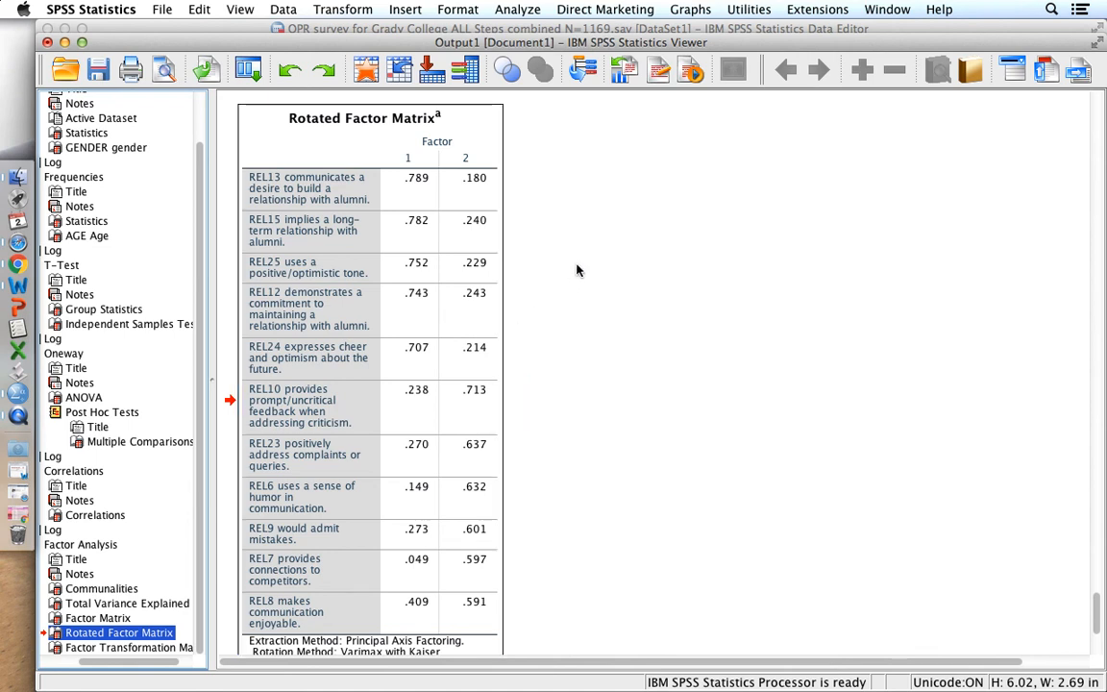
left_click(463, 198)
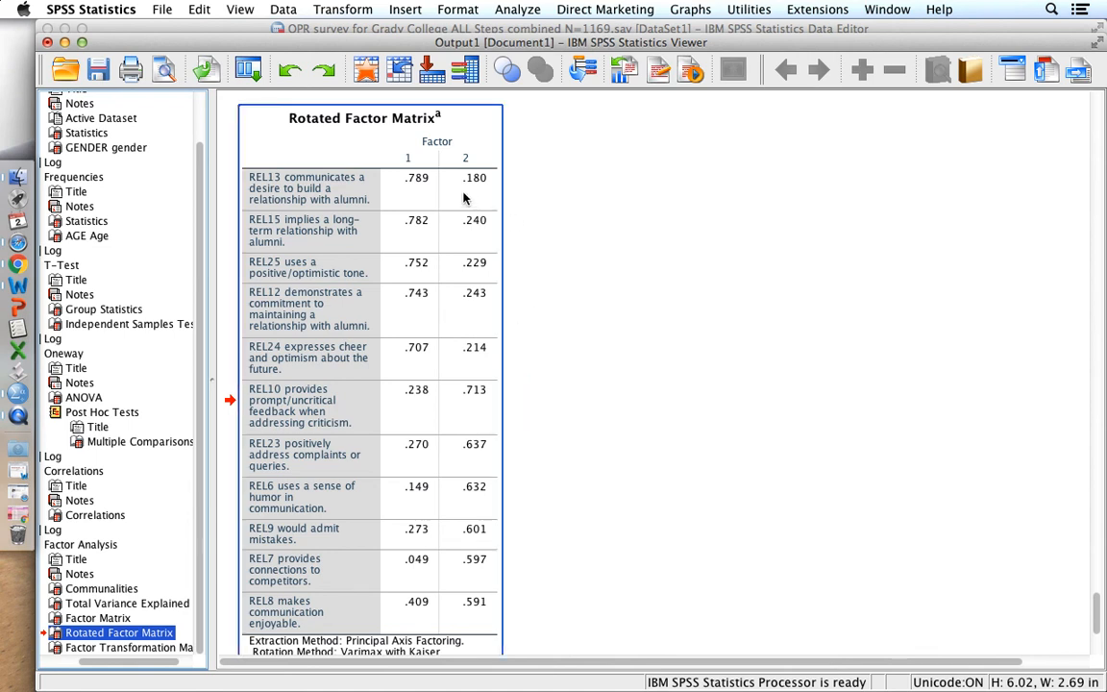
left_click(589, 256)
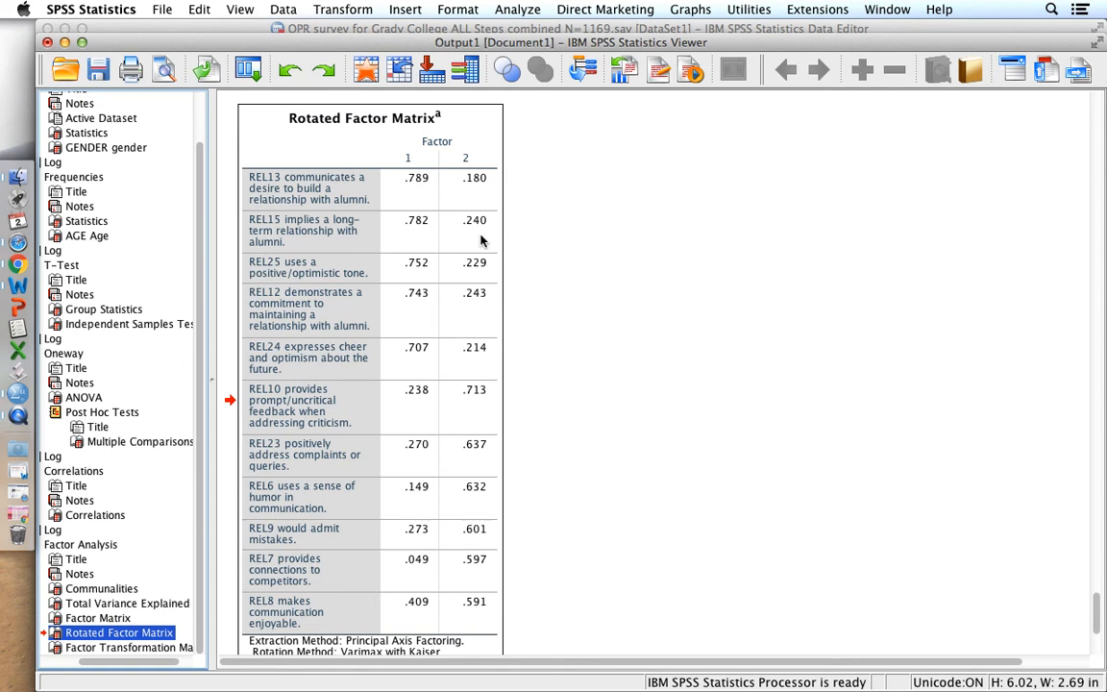
left_click(431, 213)
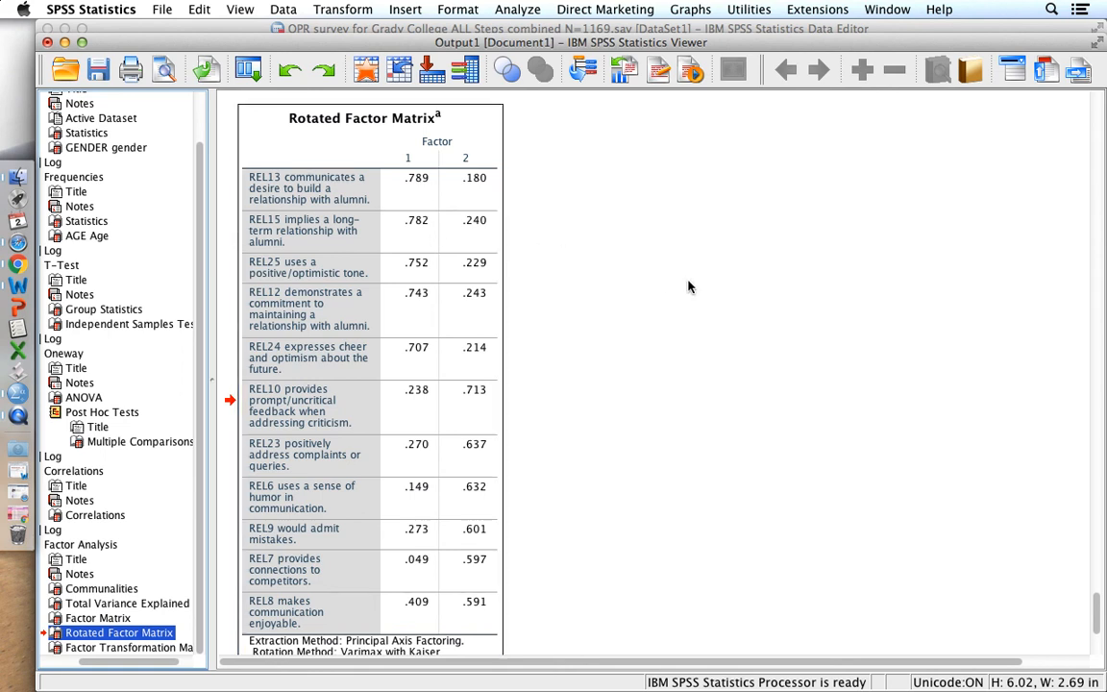